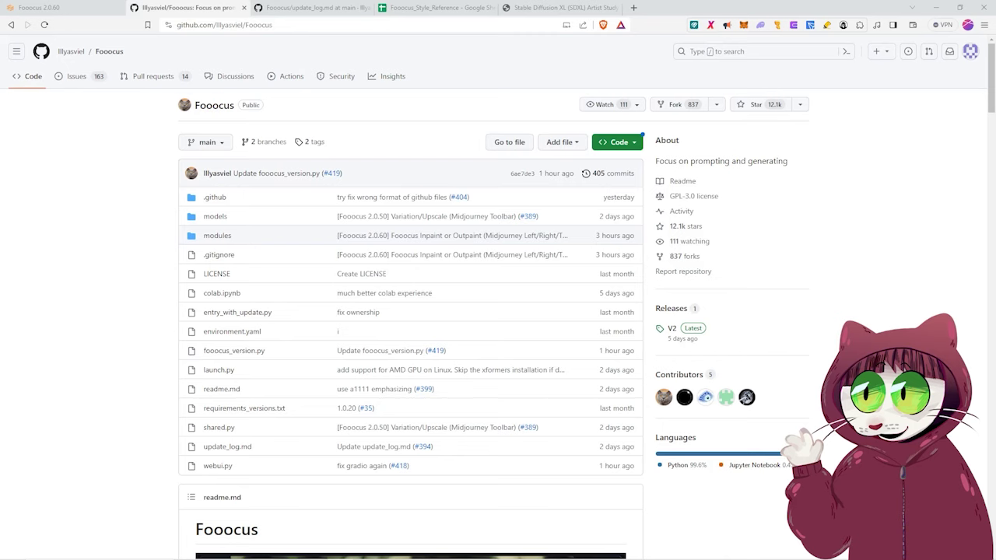
Step: Scroll down through the Fooocus readme on GitHub
scroll(263, 260, down, 3)
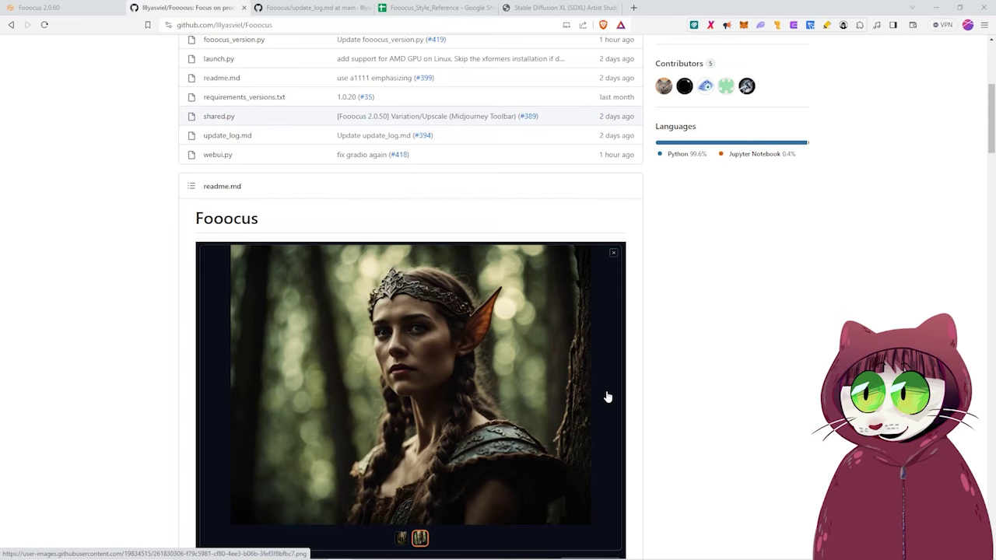
scroll(675, 322, down, 1)
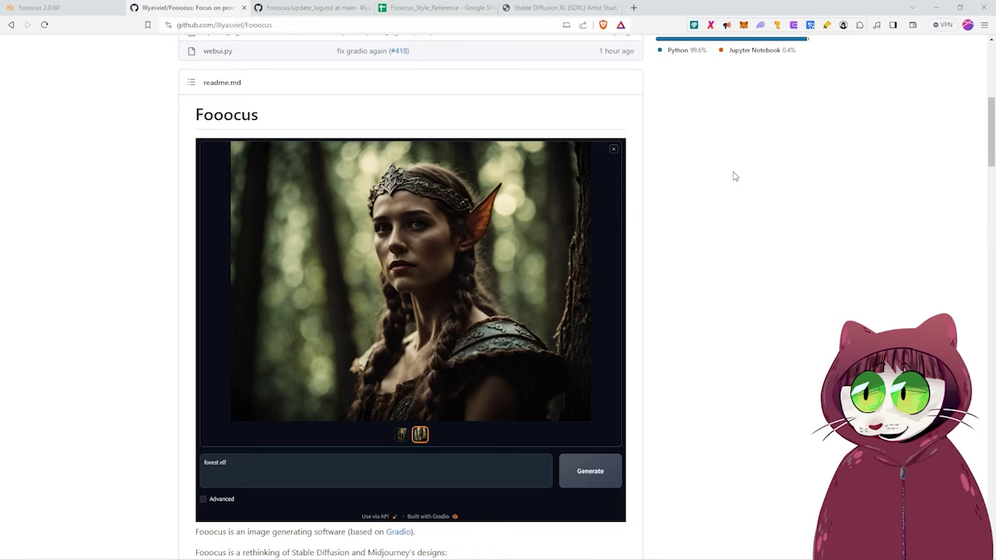
scroll(776, 338, down, 10)
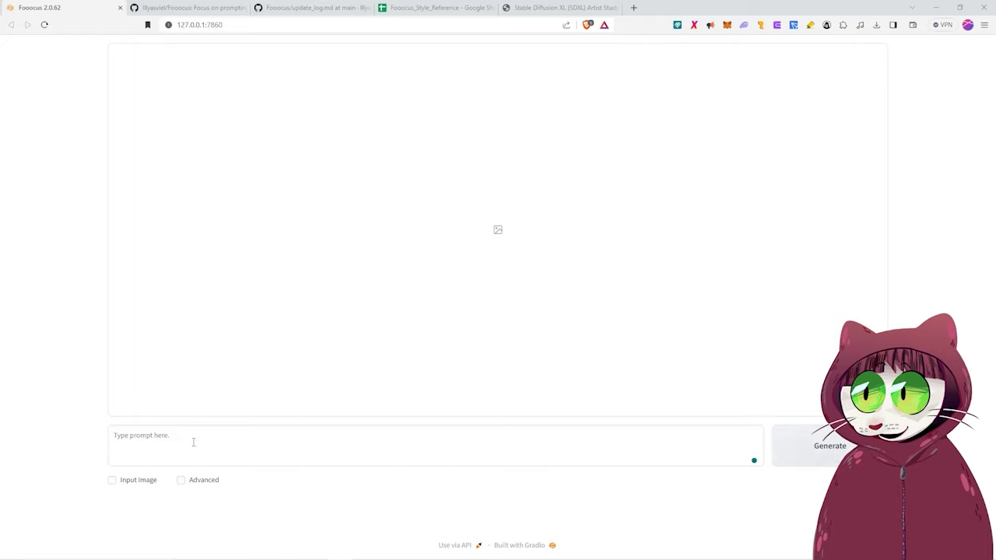
Step: Paste the prompt 'a warrior monk in a dark monastery' and enlarge the monk-before-temple result
click(248, 449)
text(a warrior monk in a dark monastery)
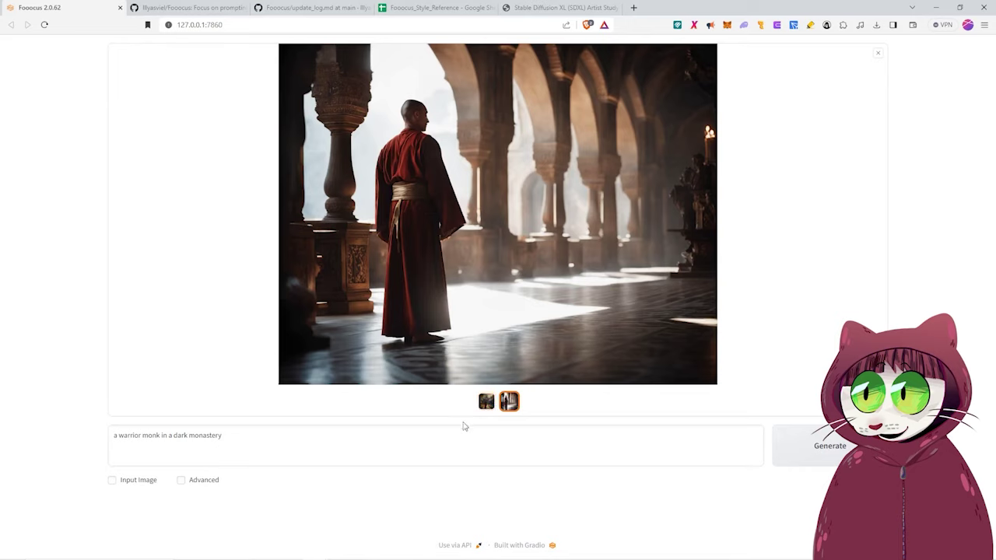
click(485, 400)
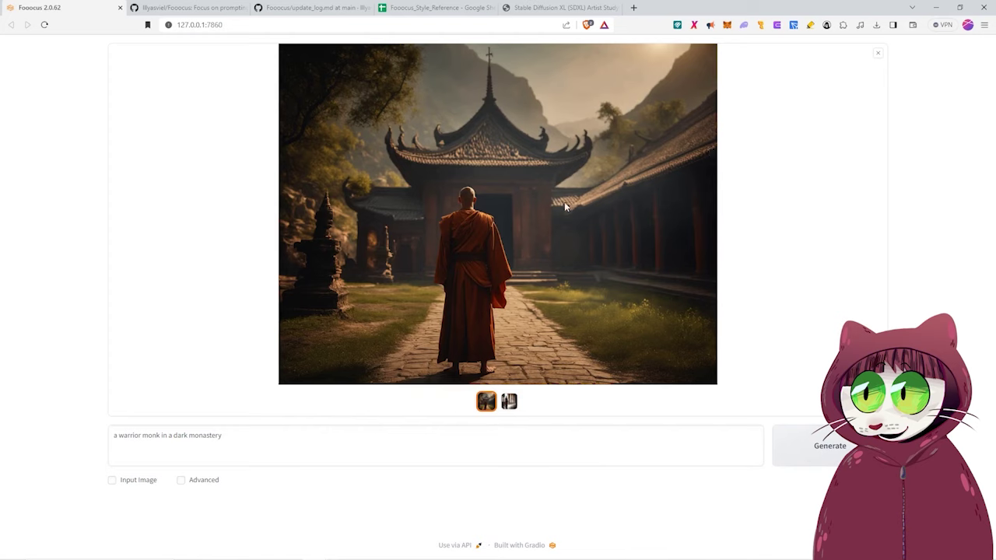
Step: Select the prompt text, then enable Advanced settings showing Speed and 1152×896
click(266, 439)
drag(113, 435, 225, 436)
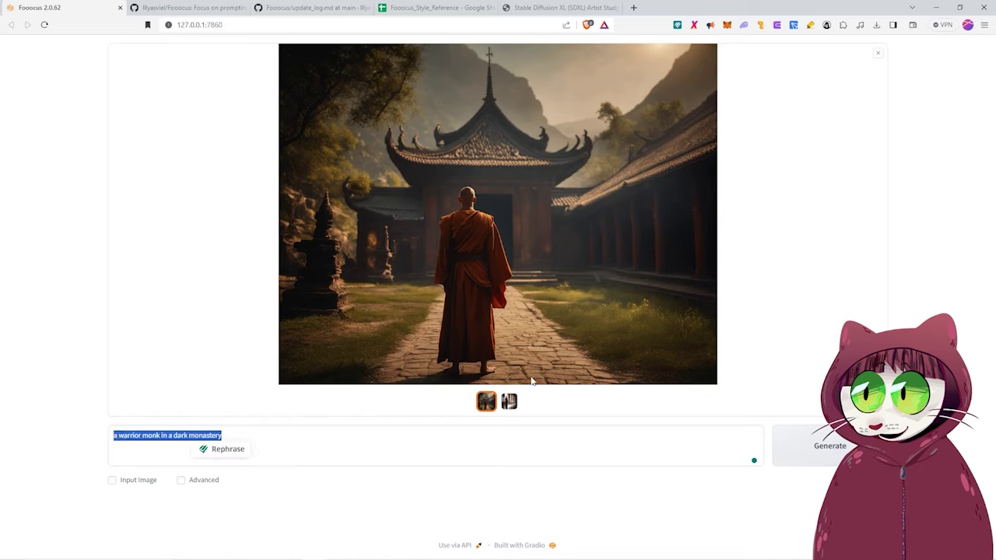
click(312, 448)
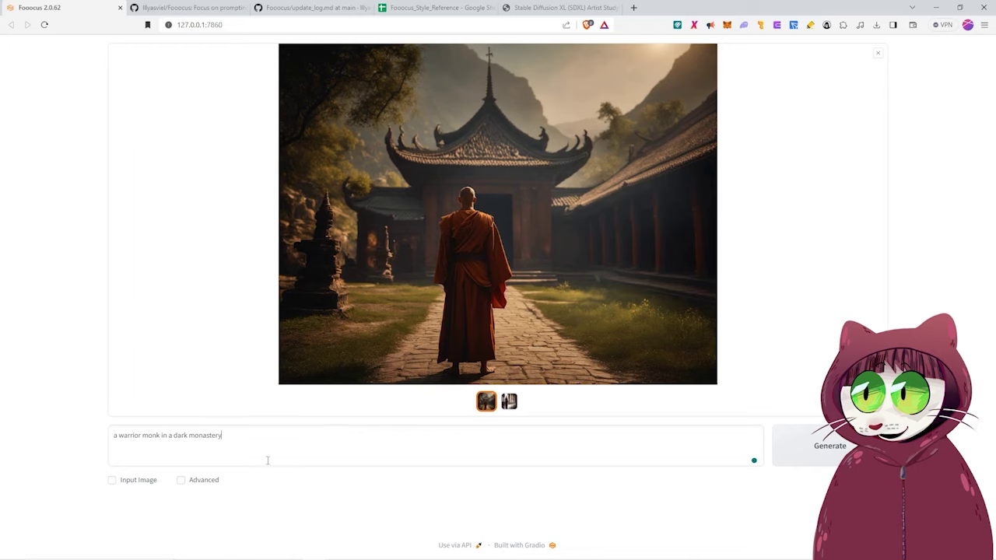
click(181, 480)
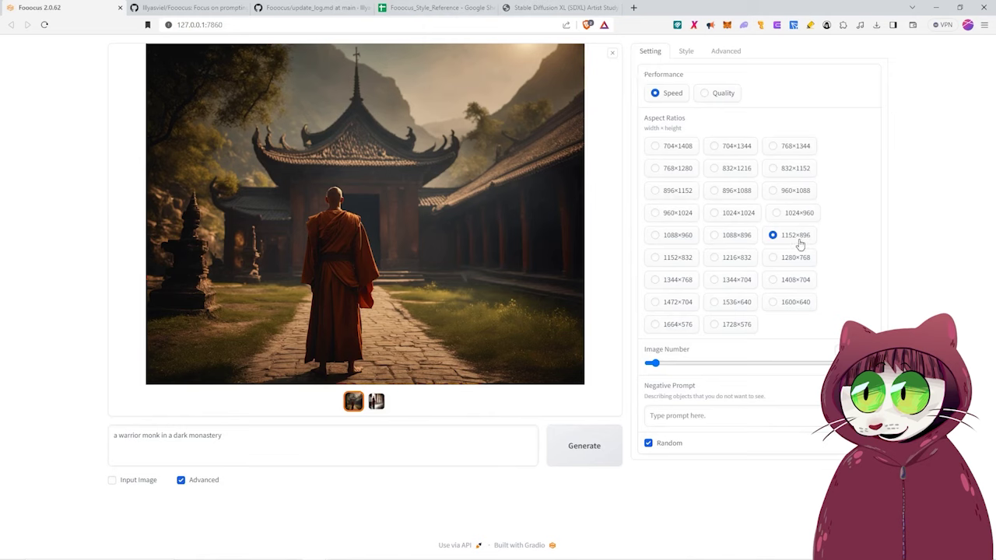
Step: Choose the 1728×576 aspect ratio, enlarge the red-robed monk image, and focus Negative Prompt
click(736, 324)
click(666, 412)
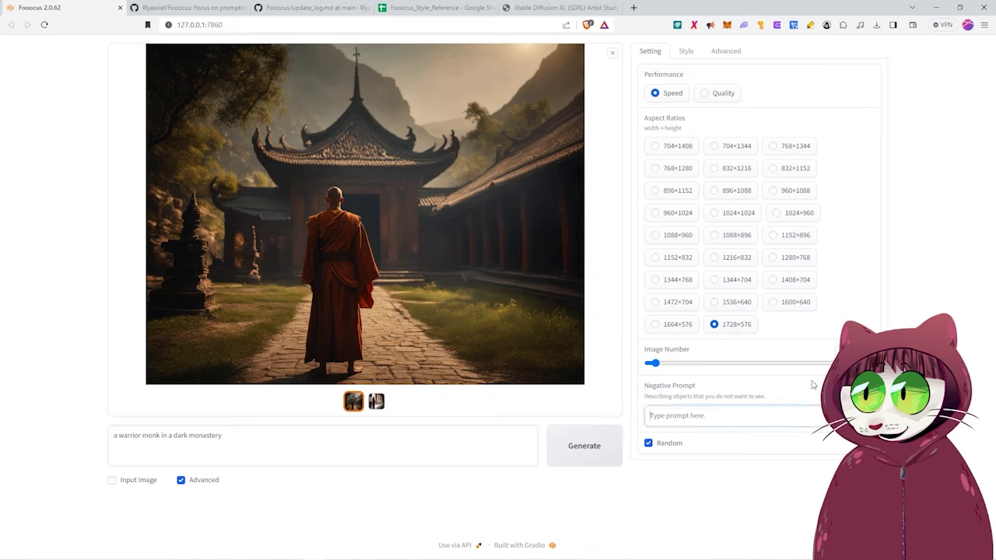
click(376, 401)
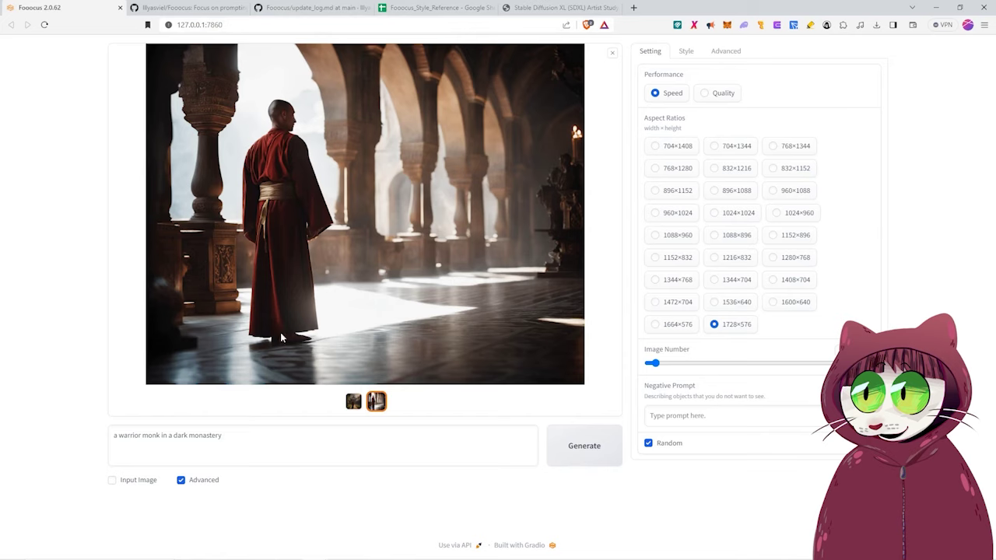
click(672, 419)
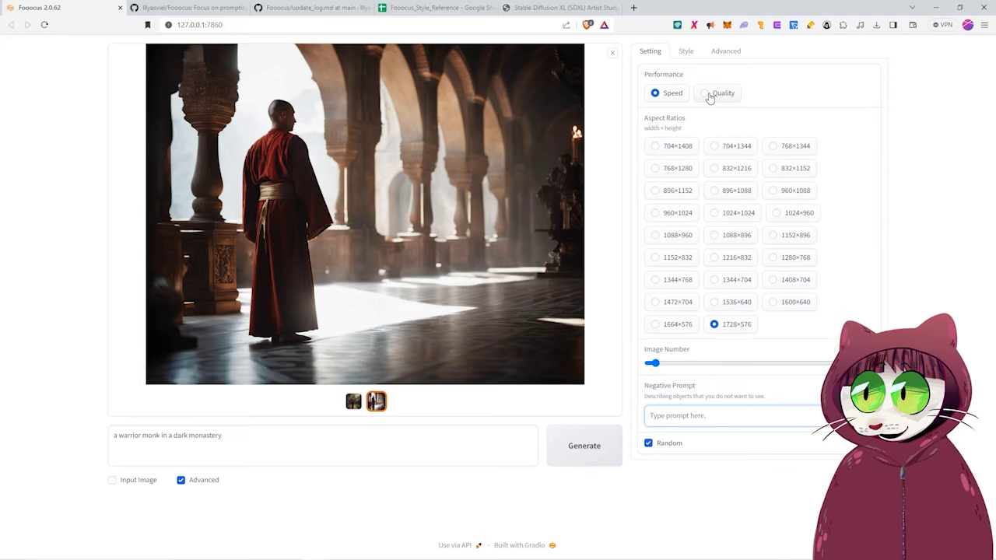
Step: Browse the Style presets list, then view the model and LoRA settings
click(687, 52)
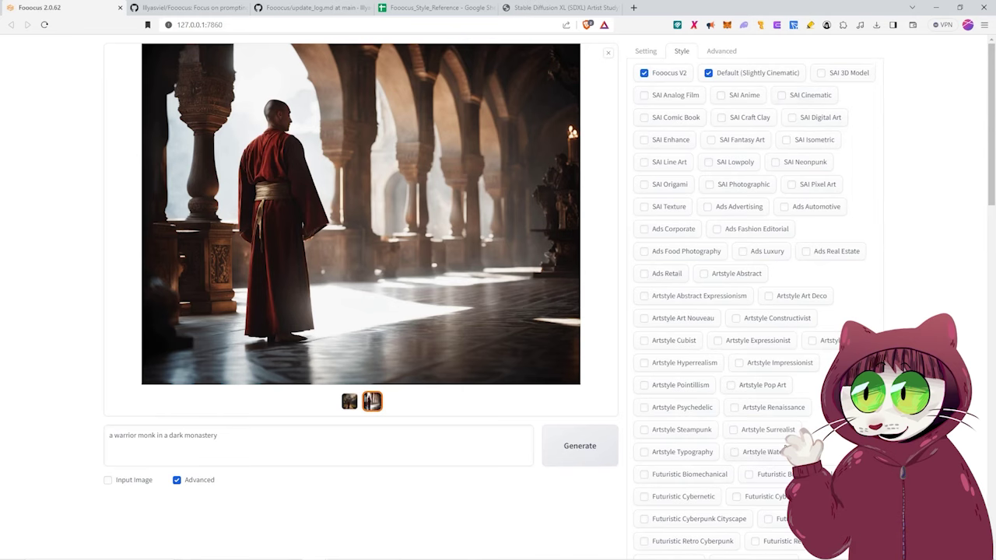
scroll(784, 213, down, 10)
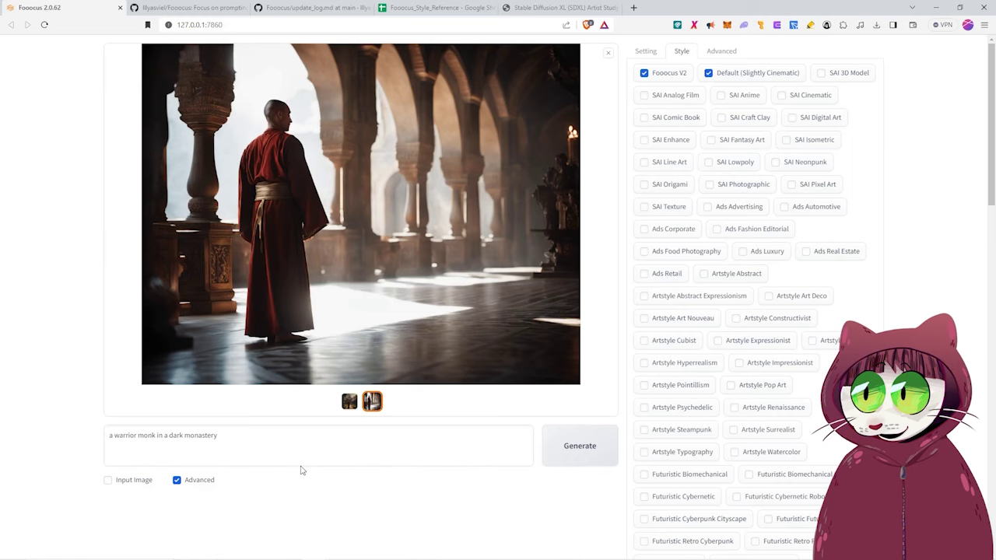
click(724, 50)
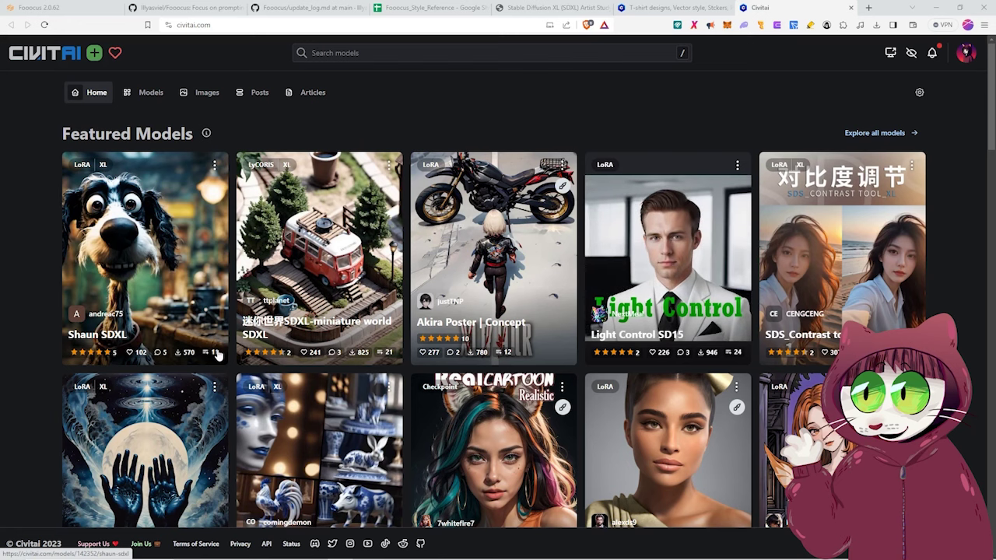
Step: Browse Civitai featured images, check the armored-man image's generation data, and open Realities Edge XL
scroll(218, 354, down, 6)
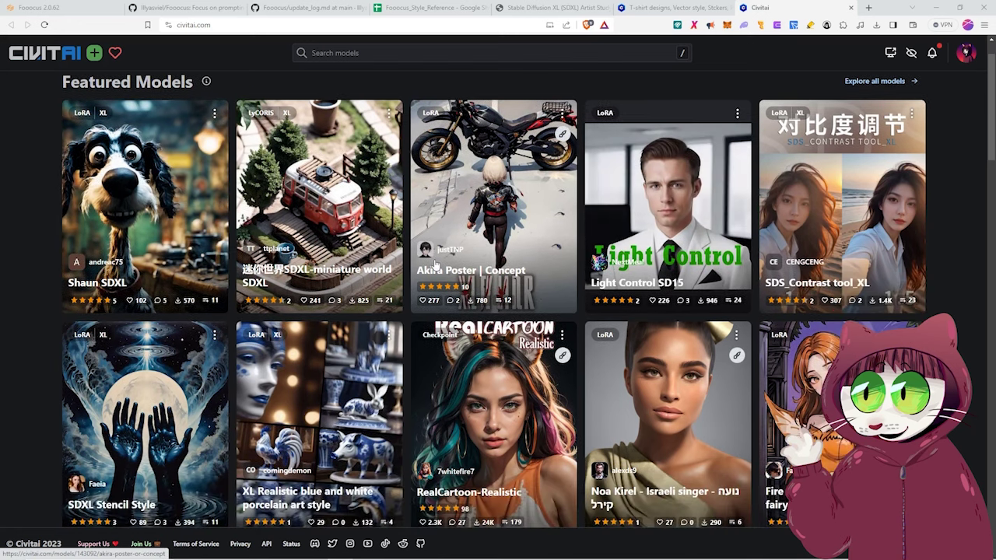
scroll(669, 231, down, 1)
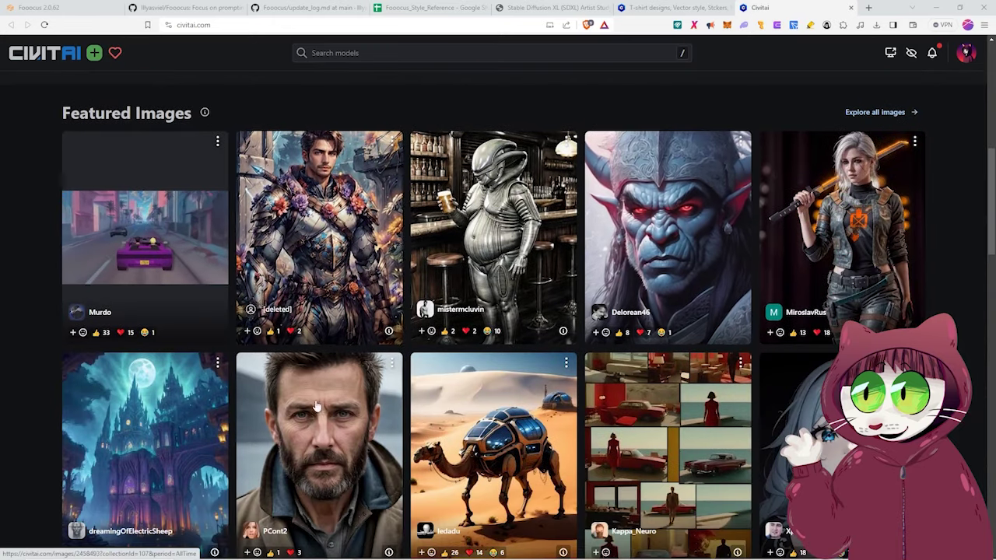
click(389, 333)
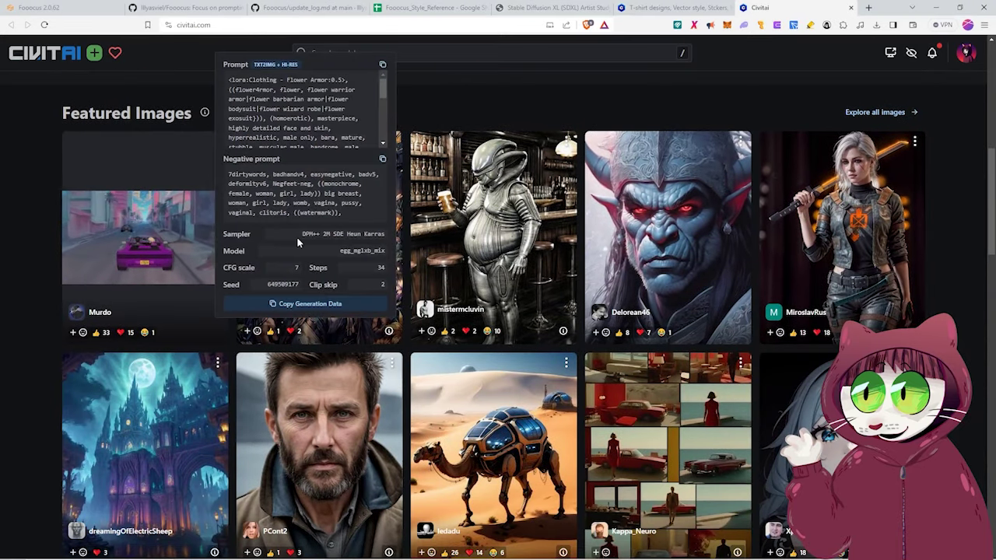
scroll(685, 441, down, 10)
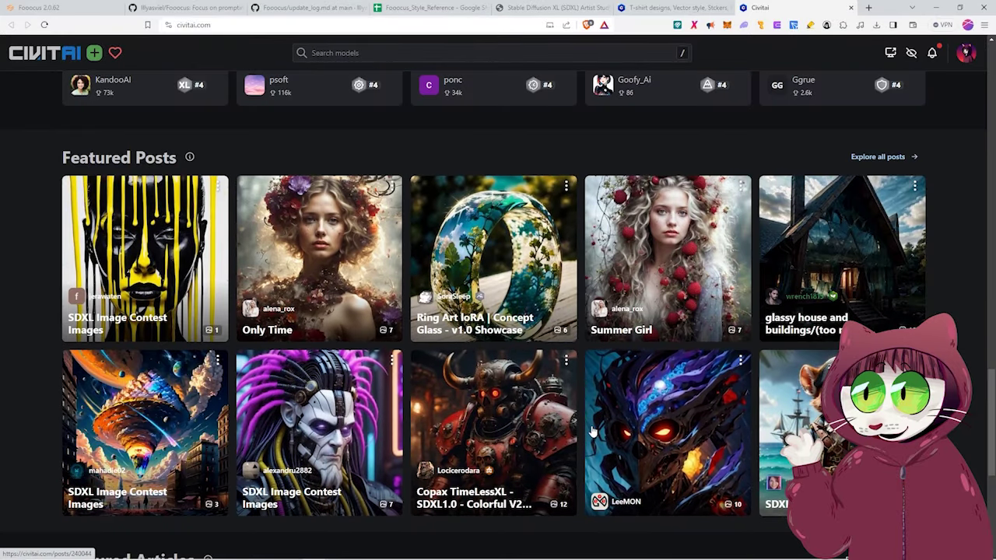
scroll(591, 430, down, 6)
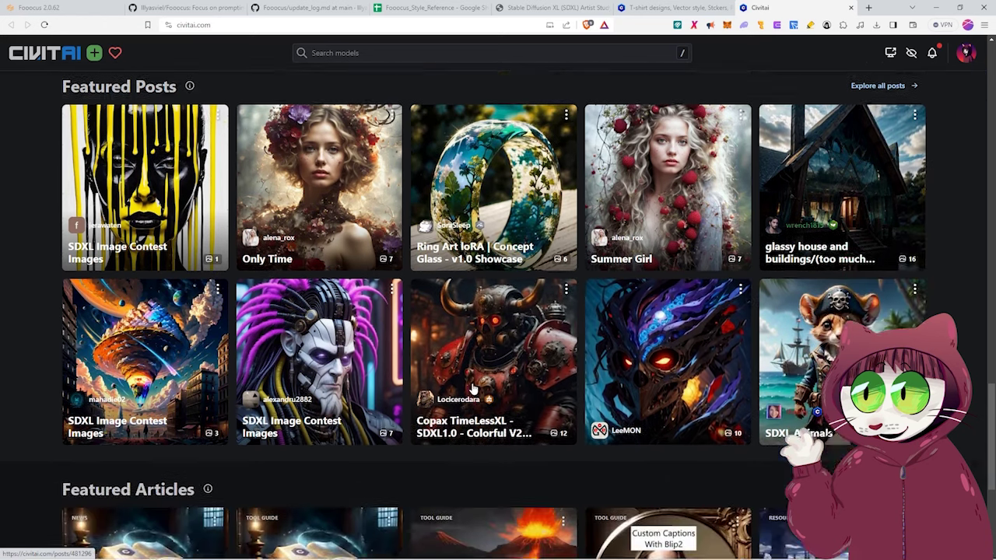
scroll(680, 130, down, 1)
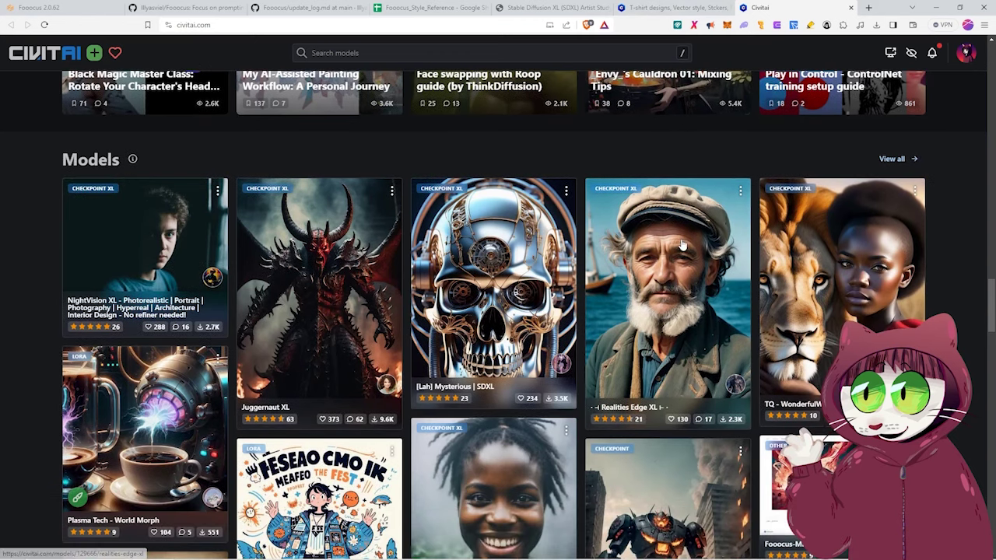
click(691, 295)
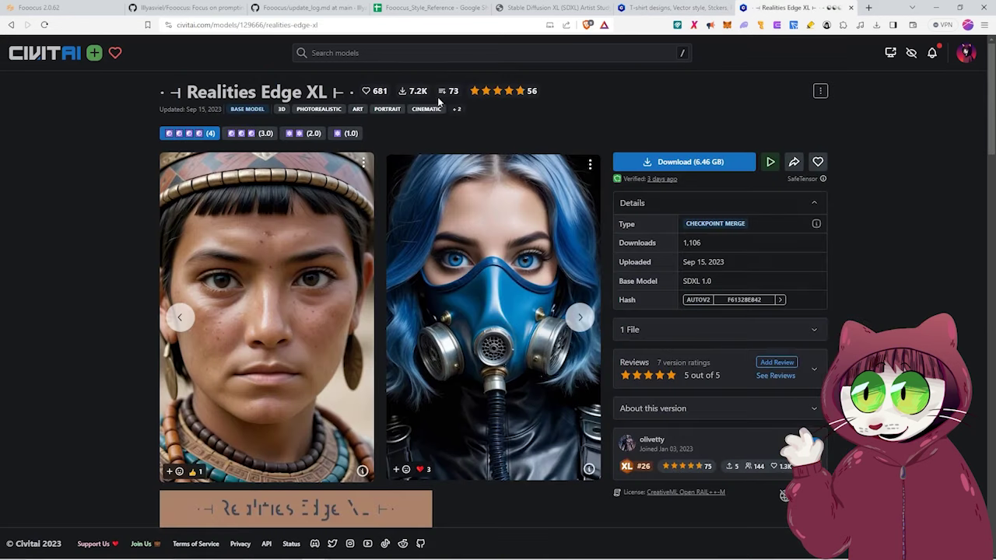
Step: Page through three Realities Edge XL sample images, then go to the T-shirt designs LoRA page
click(576, 319)
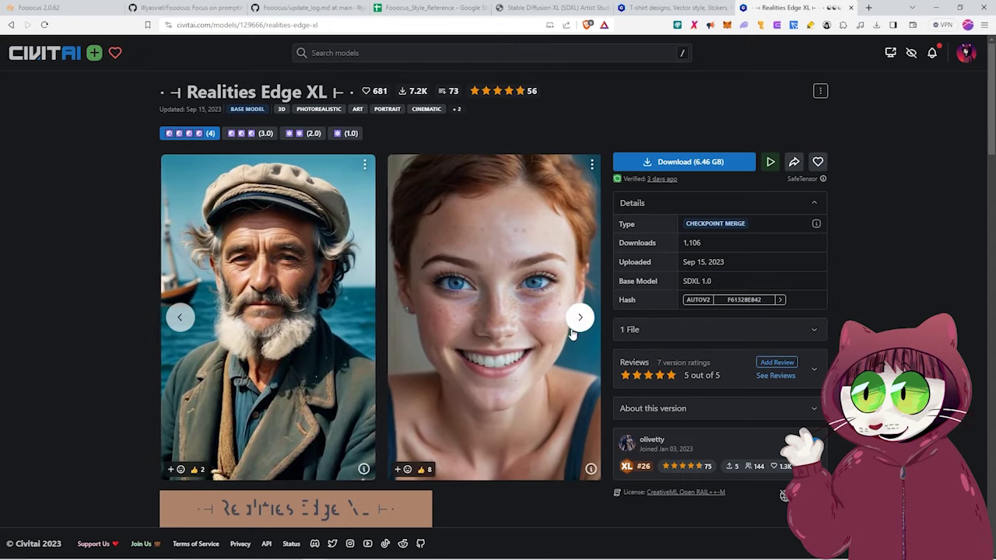
click(576, 318)
click(578, 316)
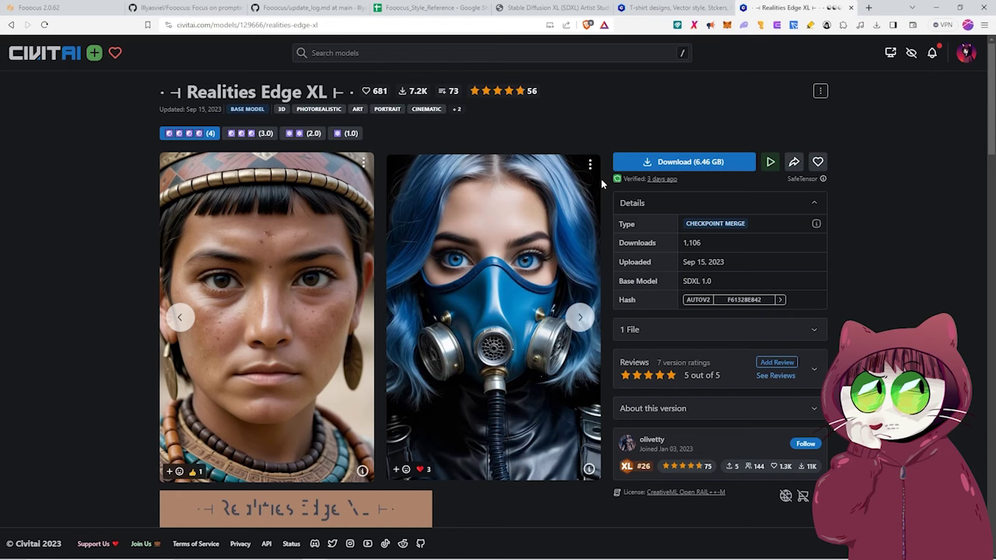
click(671, 9)
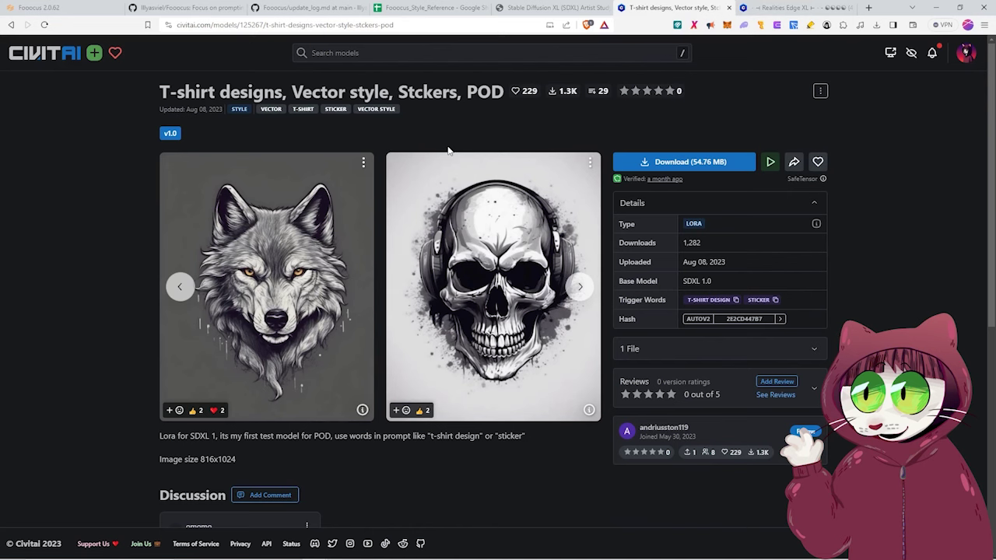
Step: Page through eight T-shirt designs sample images, then start the 54.76 MB LoRA download
click(579, 287)
click(580, 286)
click(579, 287)
click(579, 286)
click(580, 287)
click(579, 286)
click(579, 287)
click(580, 286)
click(579, 287)
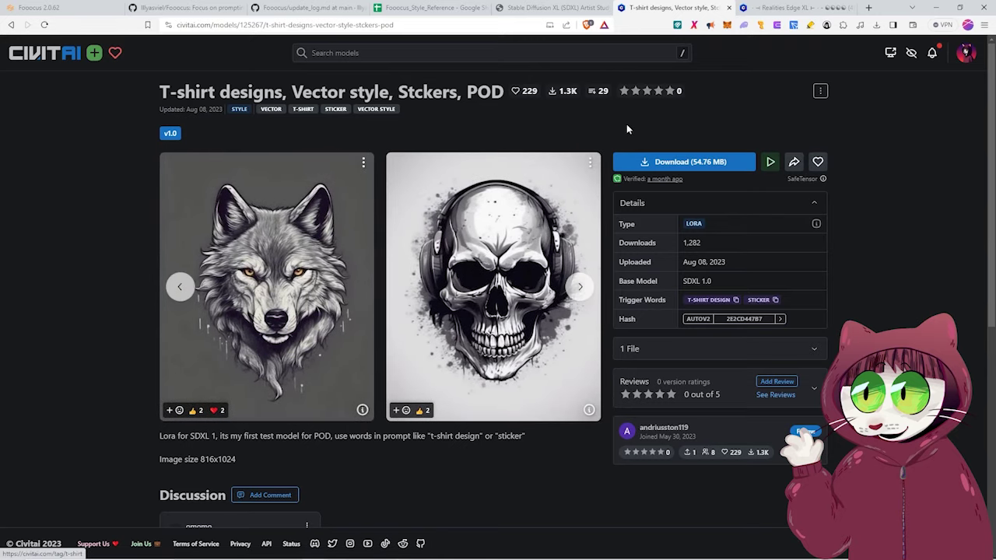
click(732, 164)
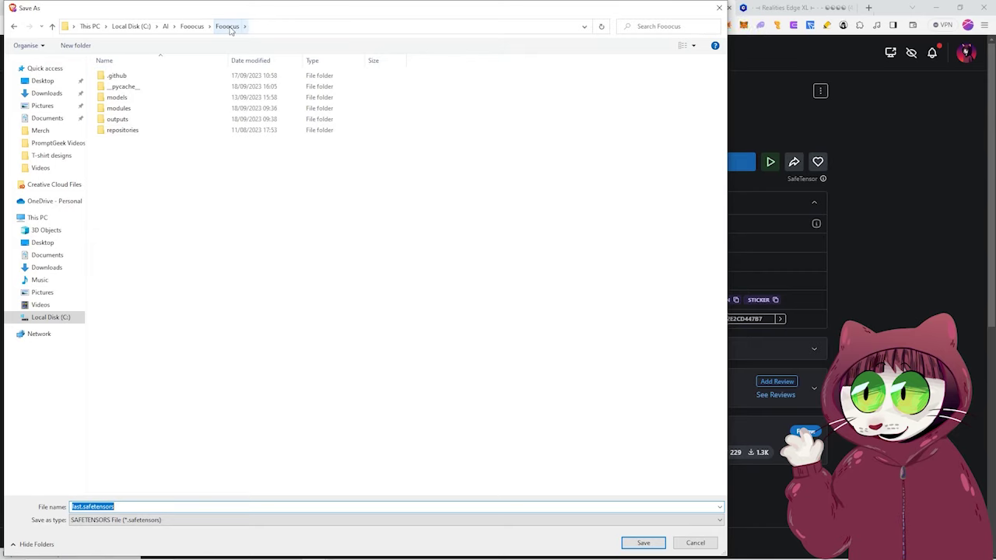
Step: Save the LoRA as last.safetensors into the Fooocus\models\loras folder
click(123, 98)
double_click(123, 98)
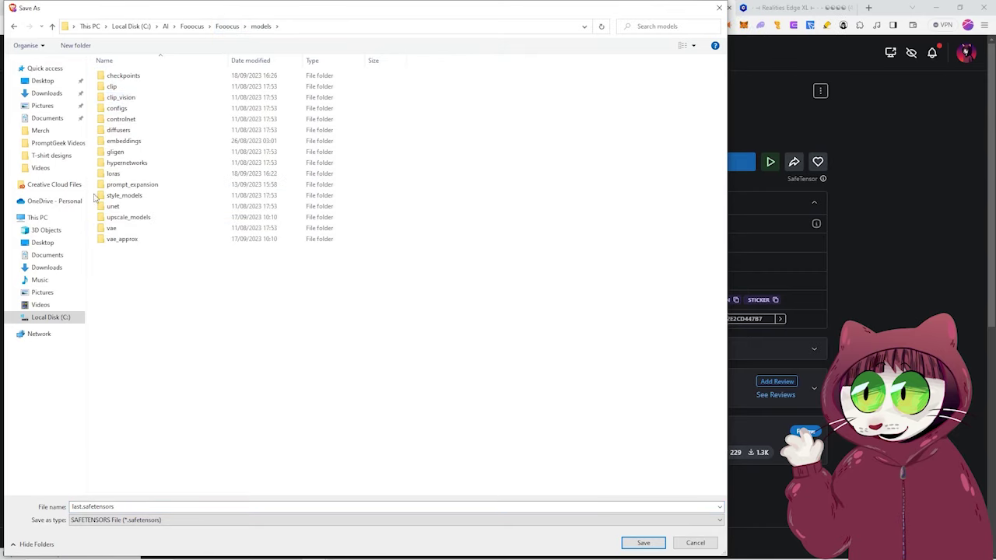
double_click(131, 175)
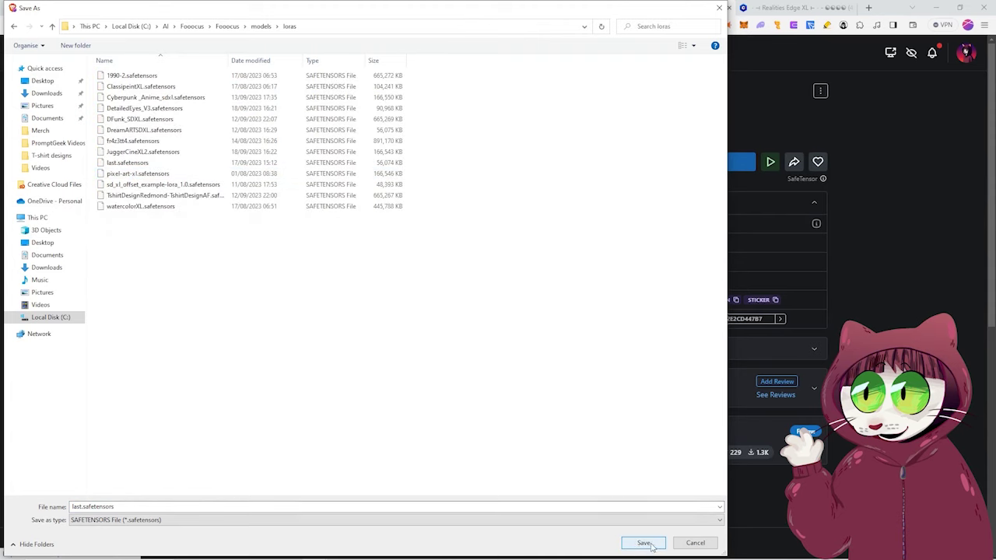
key(Escape)
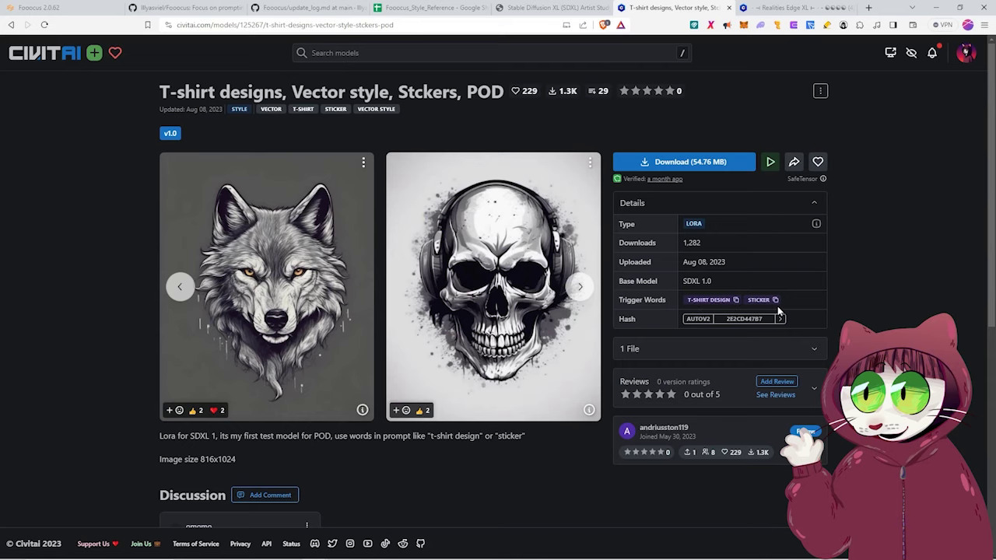
Step: Load last.safetensors into the SDXL LoRA 2 slot and set its weight to 1
key(ctrl+1)
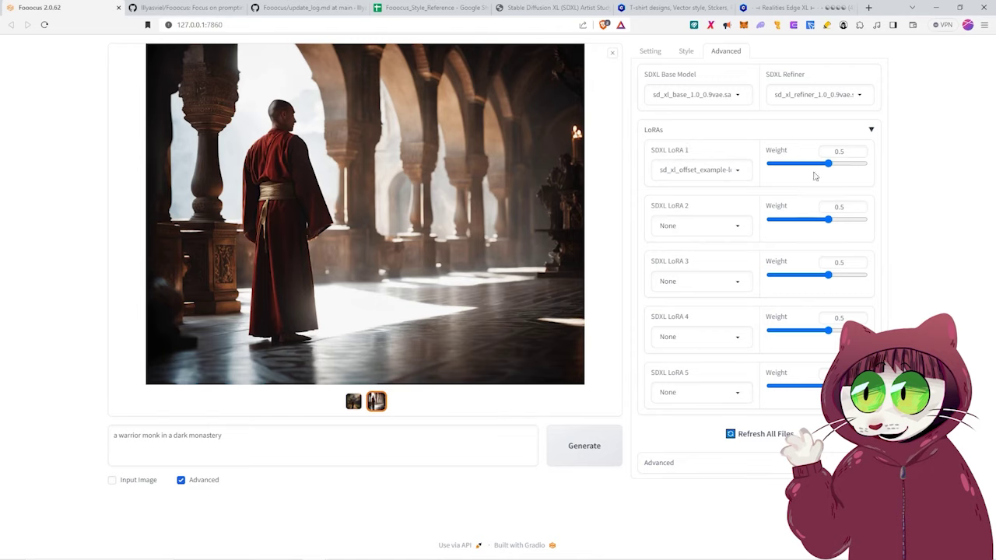
click(741, 231)
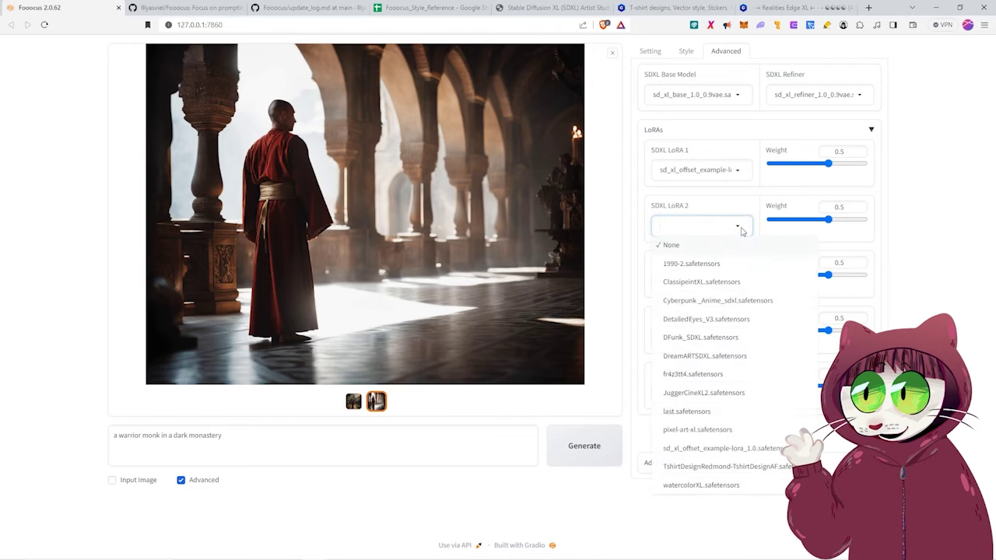
click(701, 412)
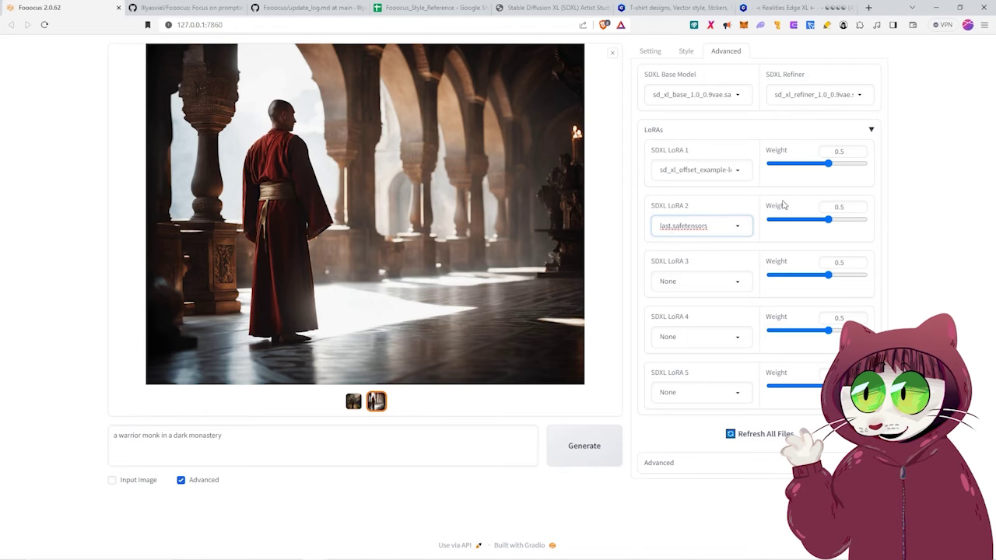
drag(828, 220, 840, 220)
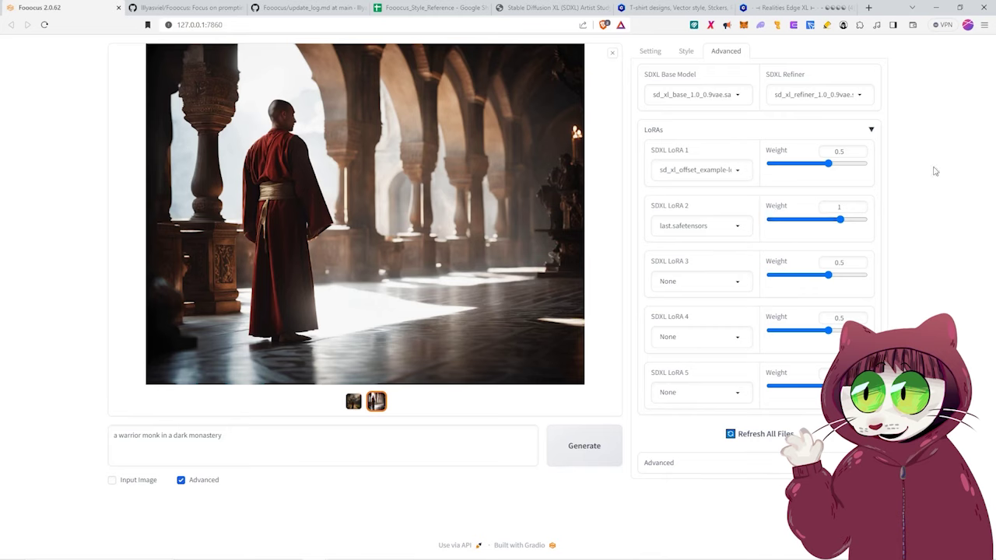
Step: Uncheck Default (Slightly Cinematic) and tick Cel Shaded Art in the Style list
click(230, 439)
click(686, 51)
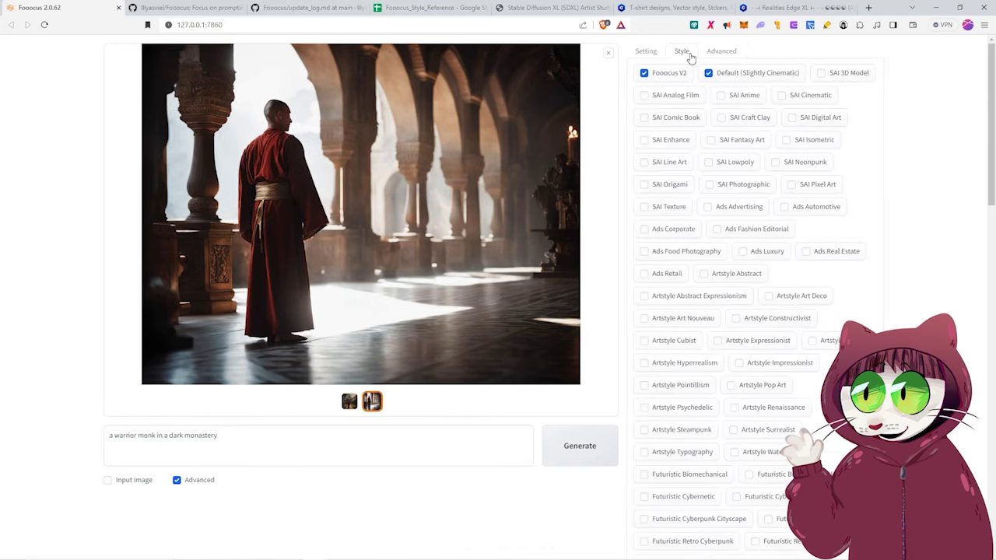
click(731, 74)
scroll(875, 309, down, 8)
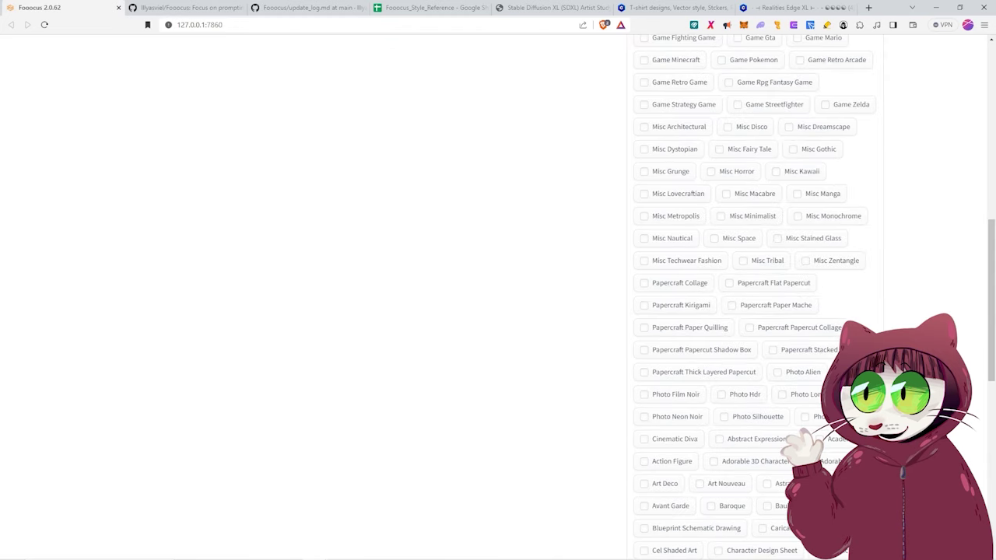
scroll(857, 322, down, 3)
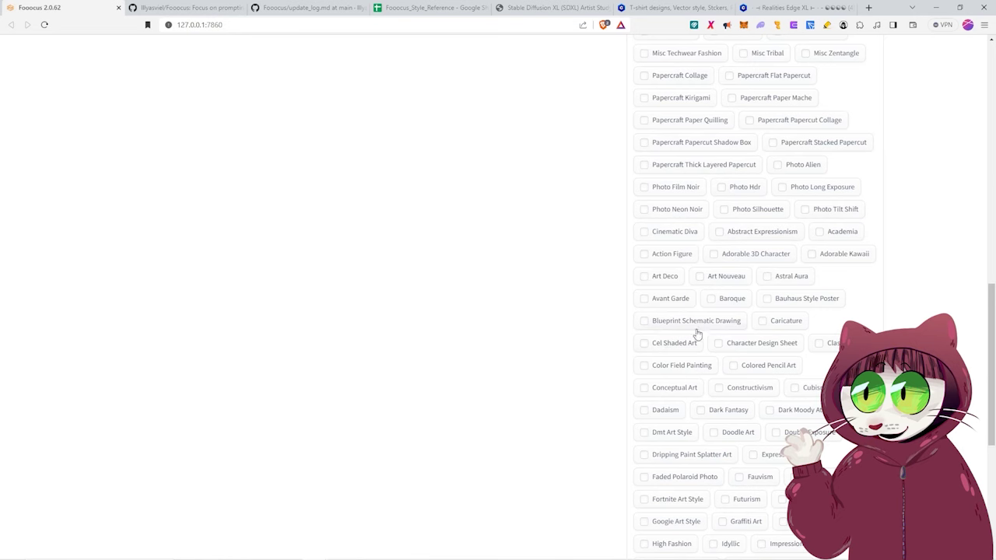
click(672, 344)
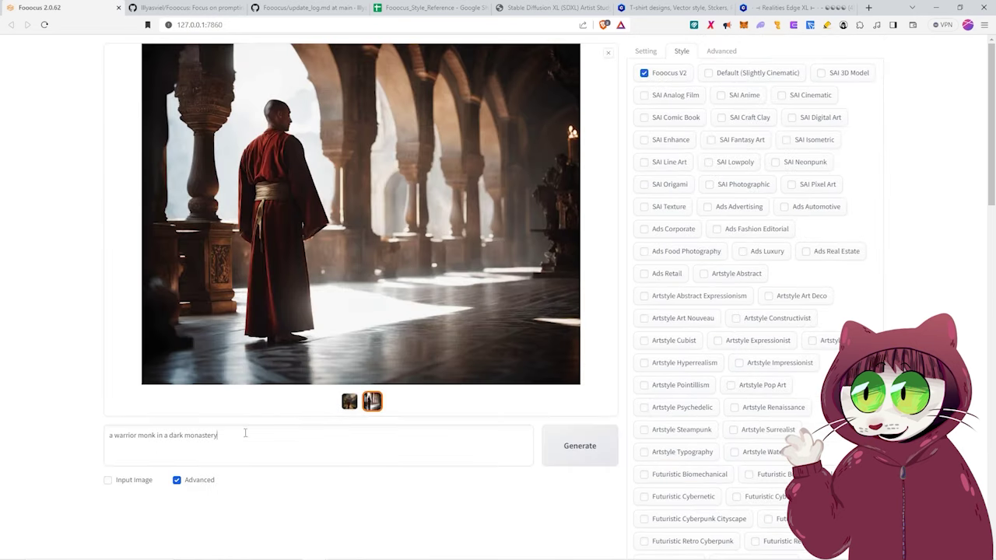
Step: Replace the monk prompt with the zombie rock star t-shirt design prompt, changing 'white' background to 'grey'
drag(246, 431, 69, 426)
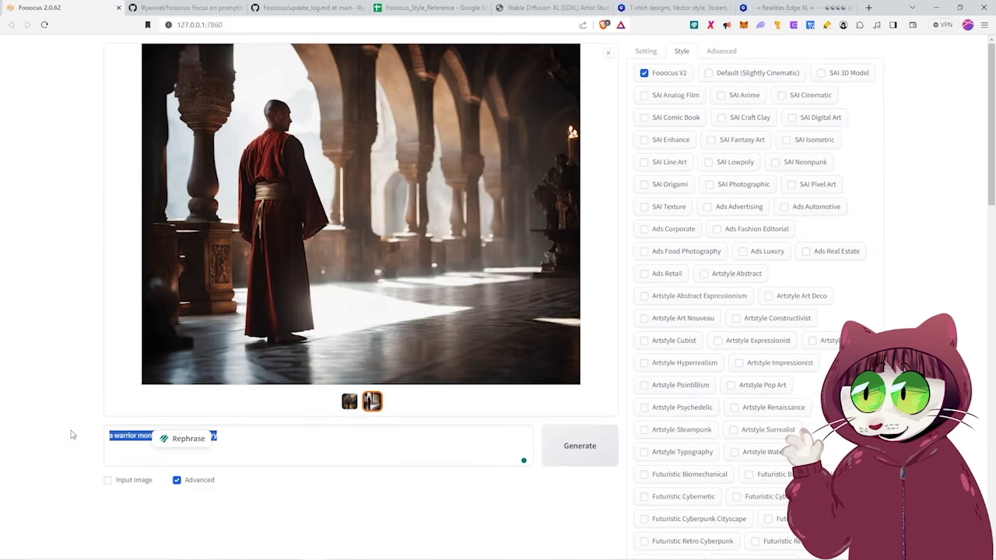
key(BackSpace)
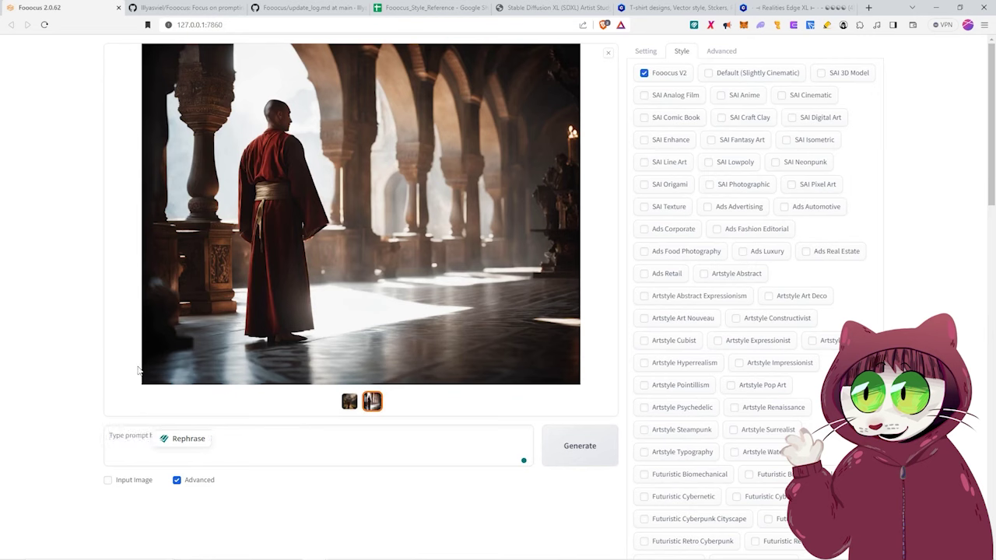
text(graphical t-shirt design of a zombie rock star, icon, white background, white space around the design)
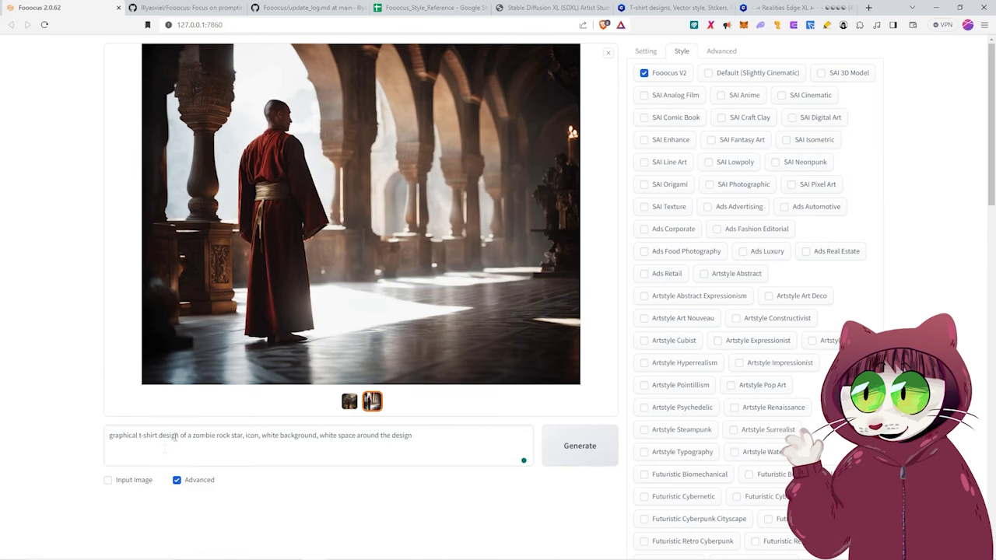
click(188, 436)
click(248, 444)
double_click(270, 436)
text(grey)
Step: Choose the 896×1088 portrait aspect ratio in the settings
click(645, 51)
click(736, 325)
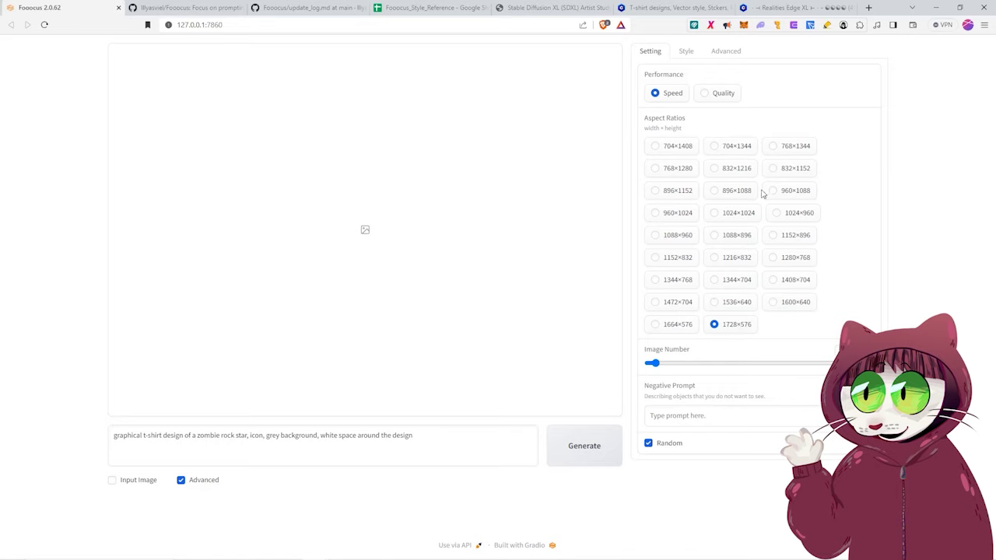
click(737, 192)
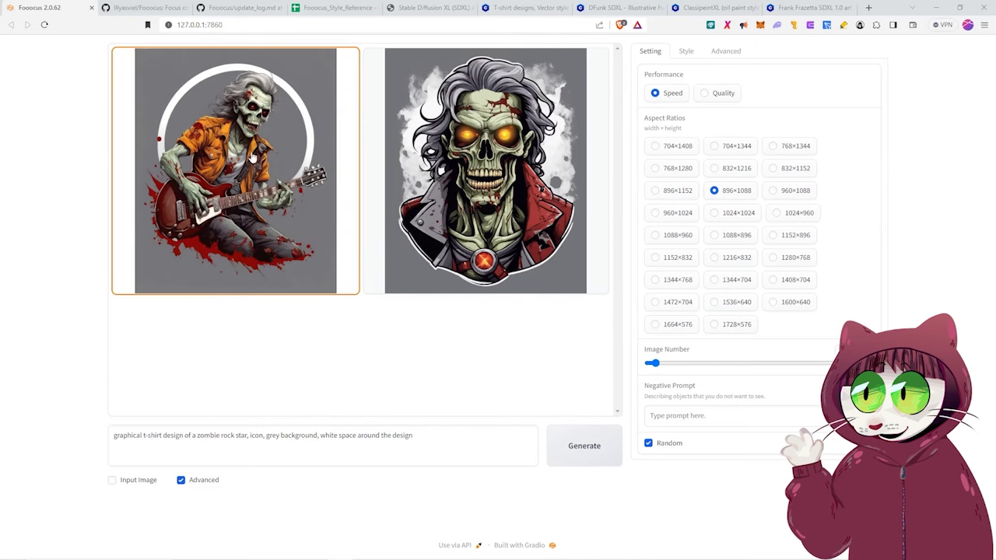
Step: Enlarge the zombie guitarist design, then view the glowing-eyed skull zombie portrait
click(251, 205)
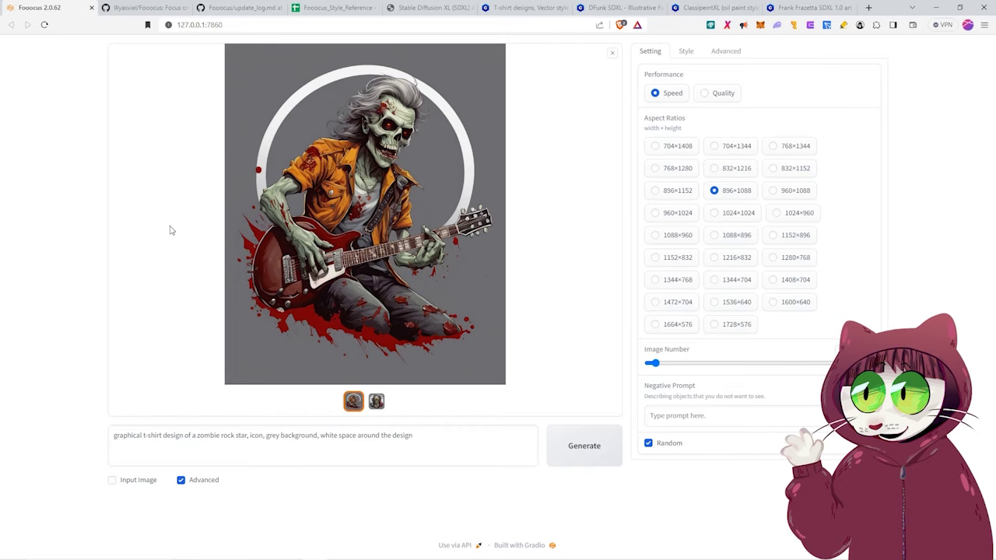
click(377, 401)
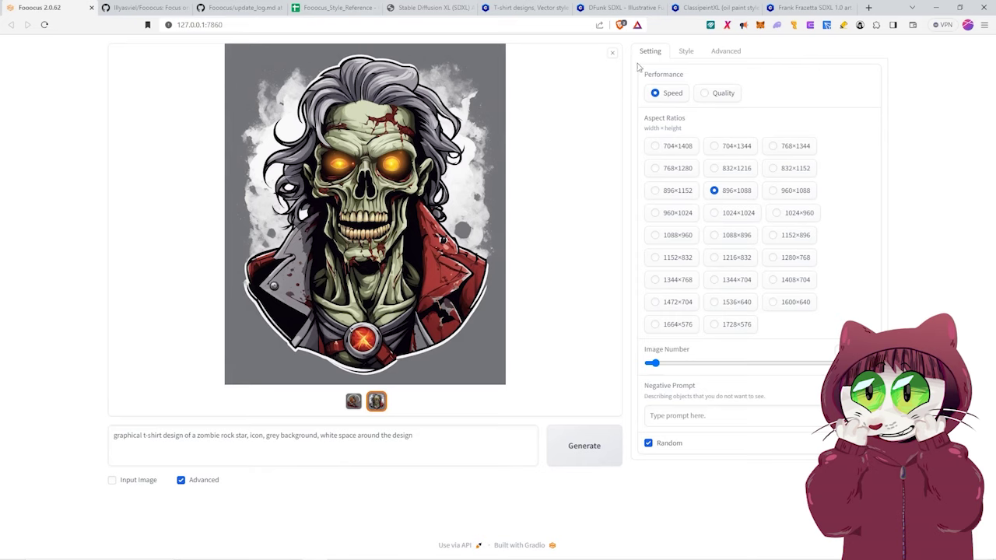
Step: Untick the Cel Shaded Art style in the style list
click(685, 51)
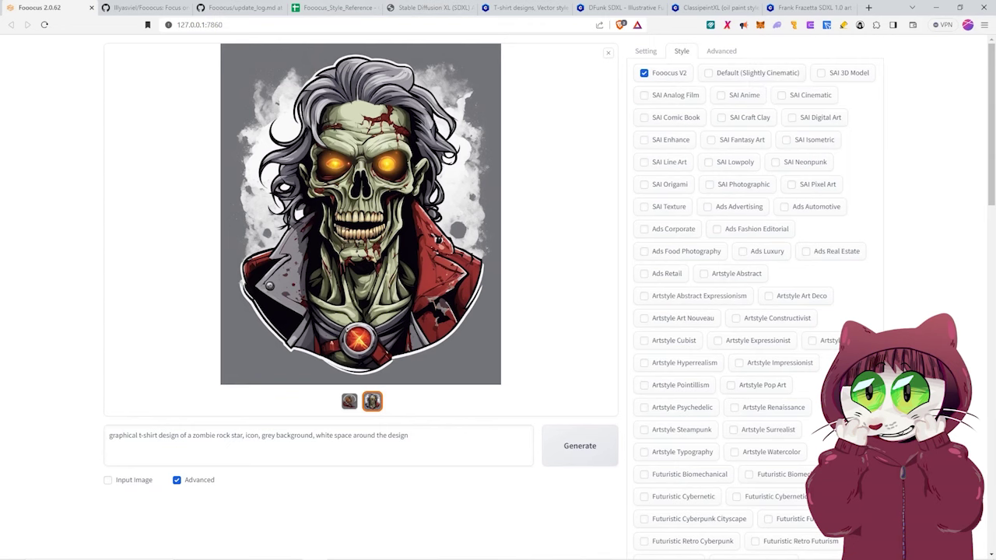
scroll(929, 238, down, 7)
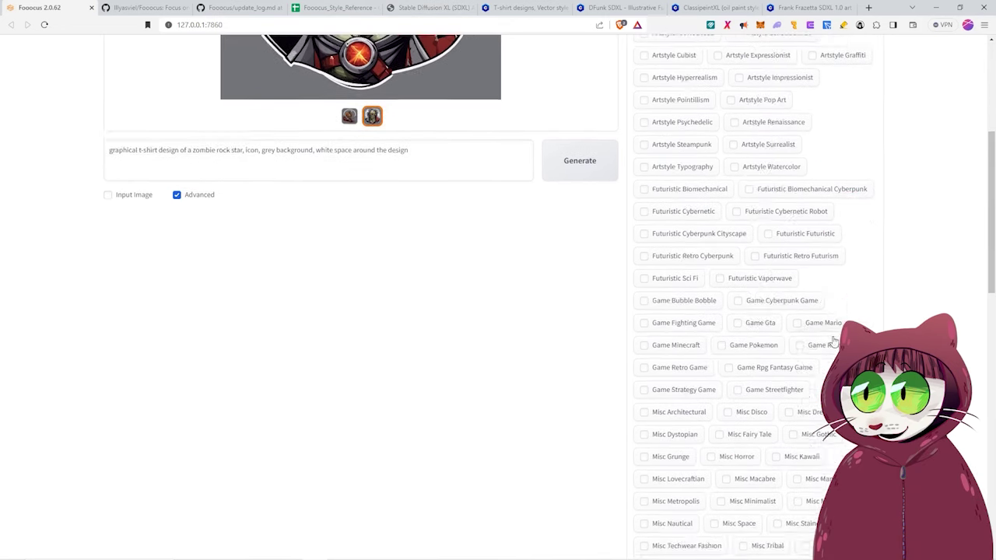
scroll(934, 212, down, 3)
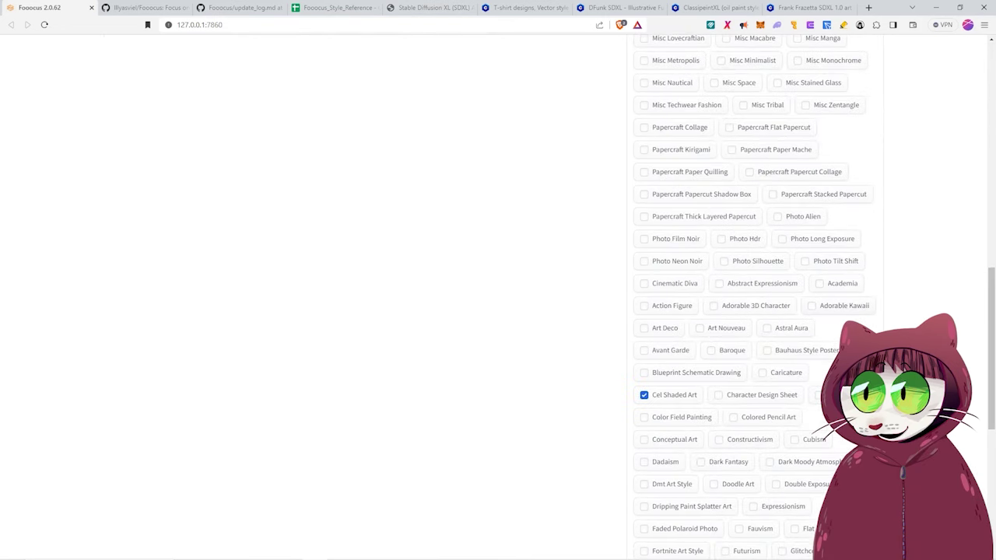
click(644, 395)
scroll(859, 152, up, 2)
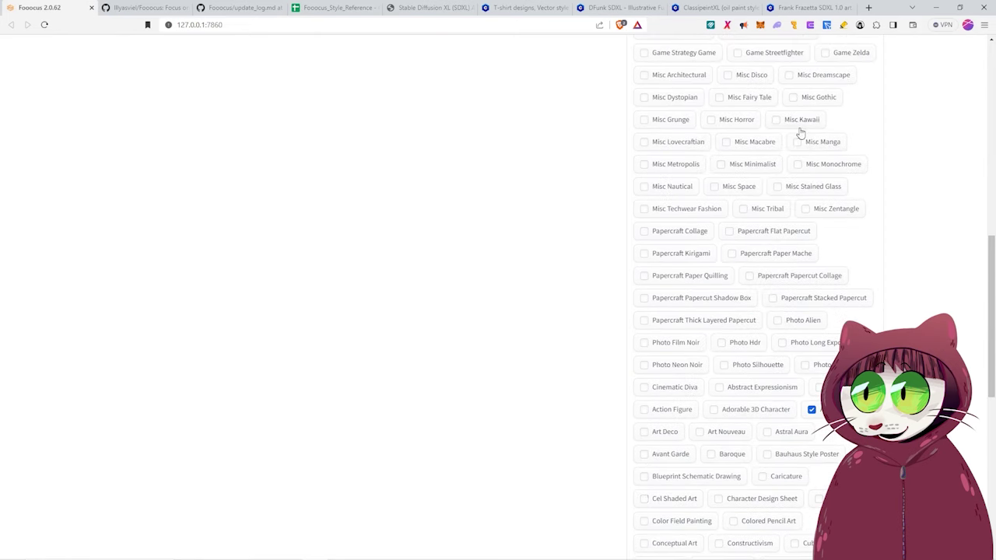
scroll(449, 411, up, 5)
scroll(454, 500, up, 4)
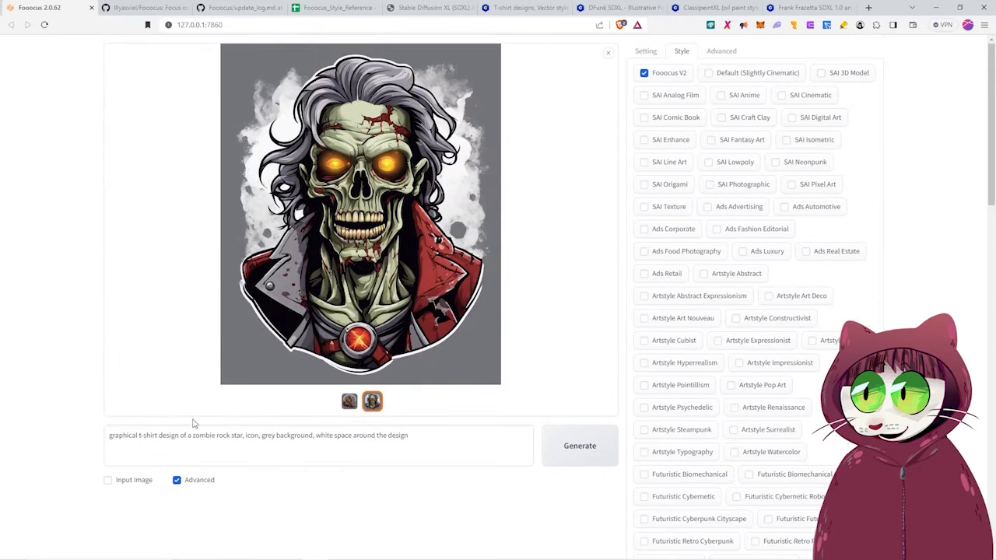
Step: Replace 'a' with 'cute' before 'zombie' in the prompt
click(190, 436)
key(BackSpace)
text(cute)
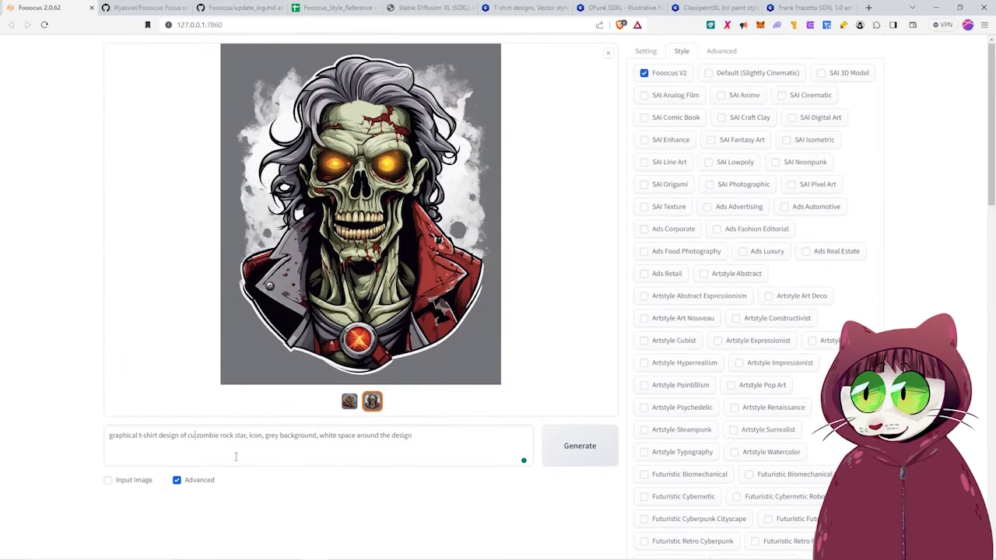
text( =)
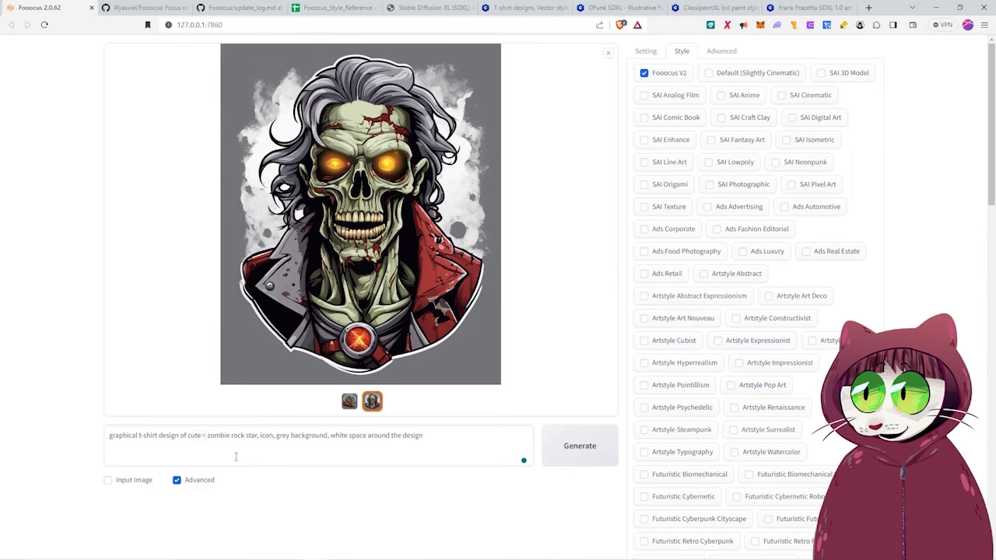
key(BackSpace)
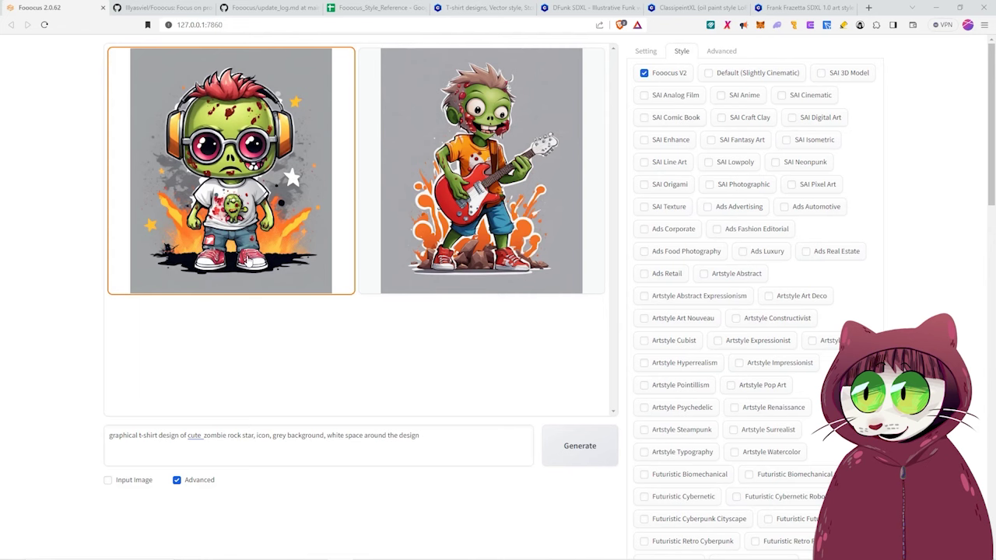
Step: Compare the headphone zombie and guitar zombie designs enlarged, then return to the prompt
click(232, 230)
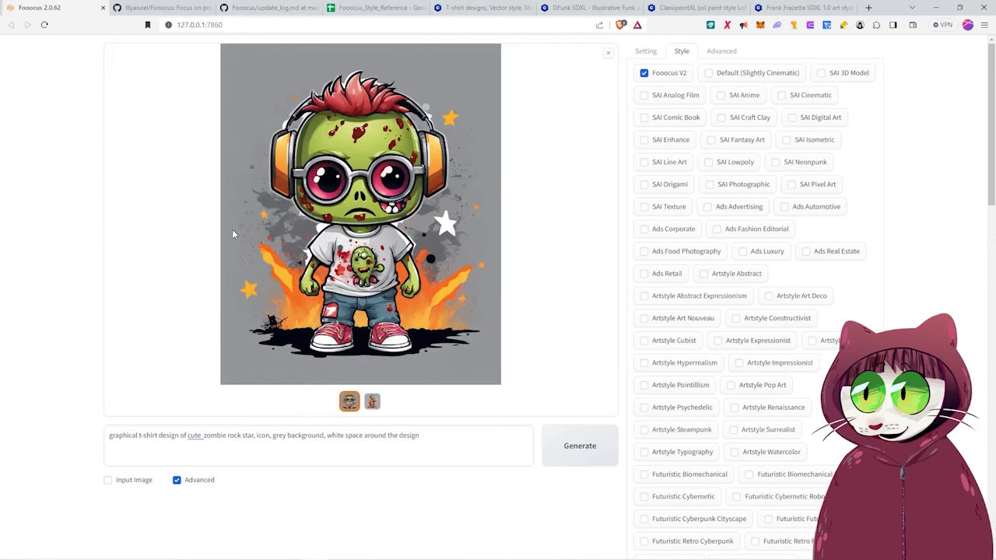
click(373, 400)
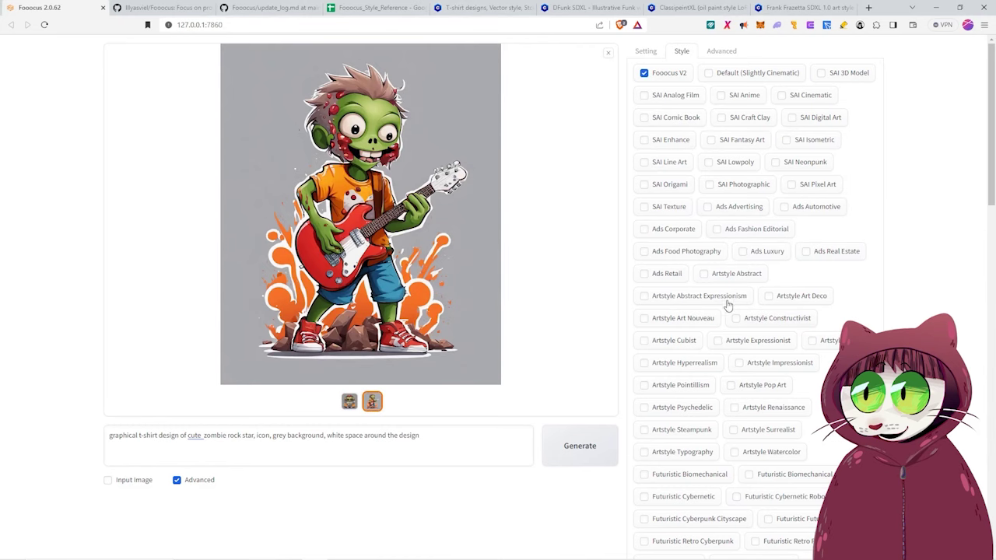
scroll(727, 315, down, 1)
scroll(763, 412, down, 1)
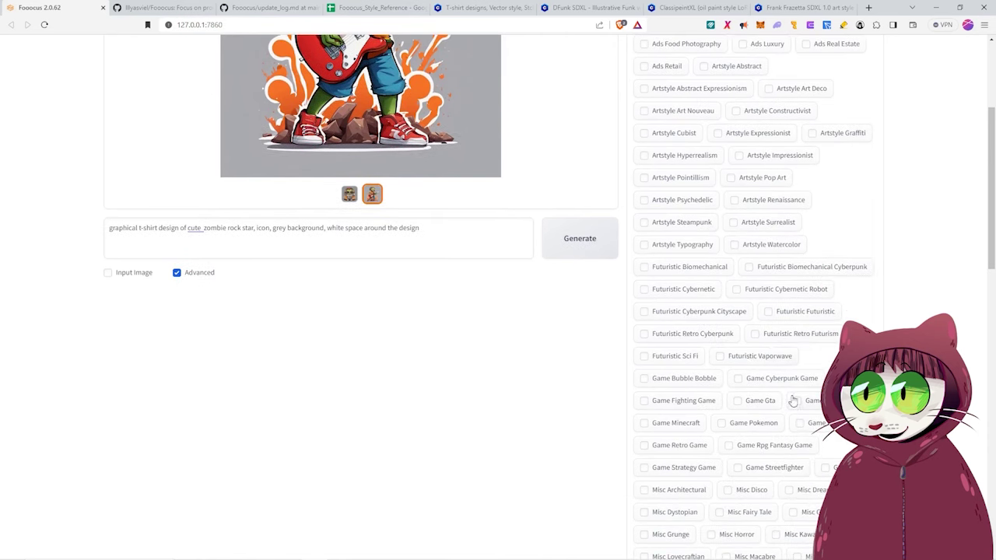
scroll(701, 374, up, 2)
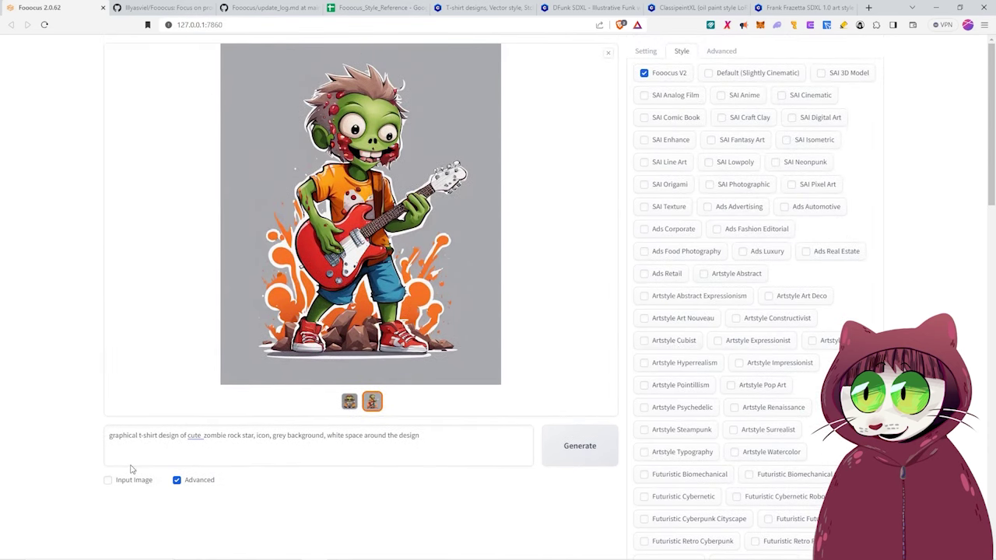
click(237, 451)
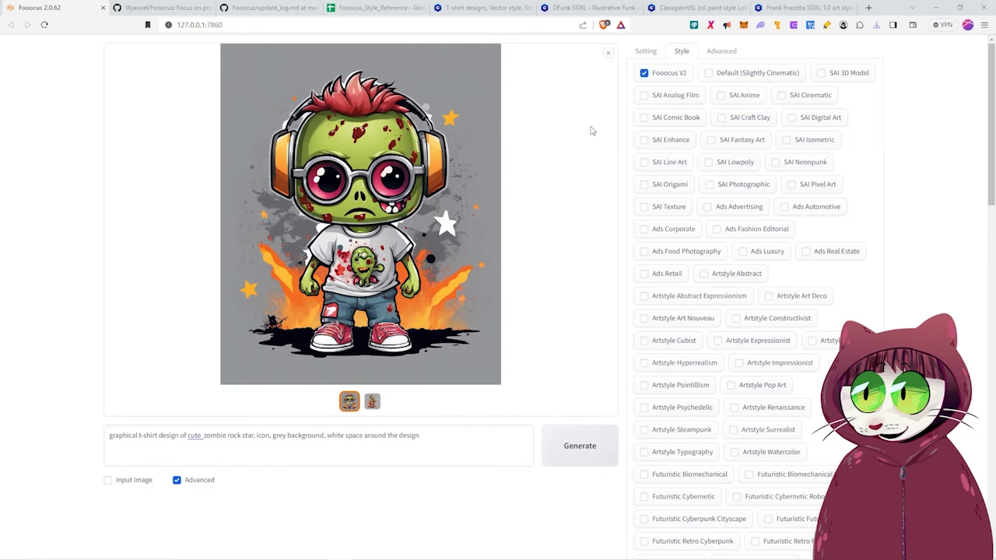
click(374, 8)
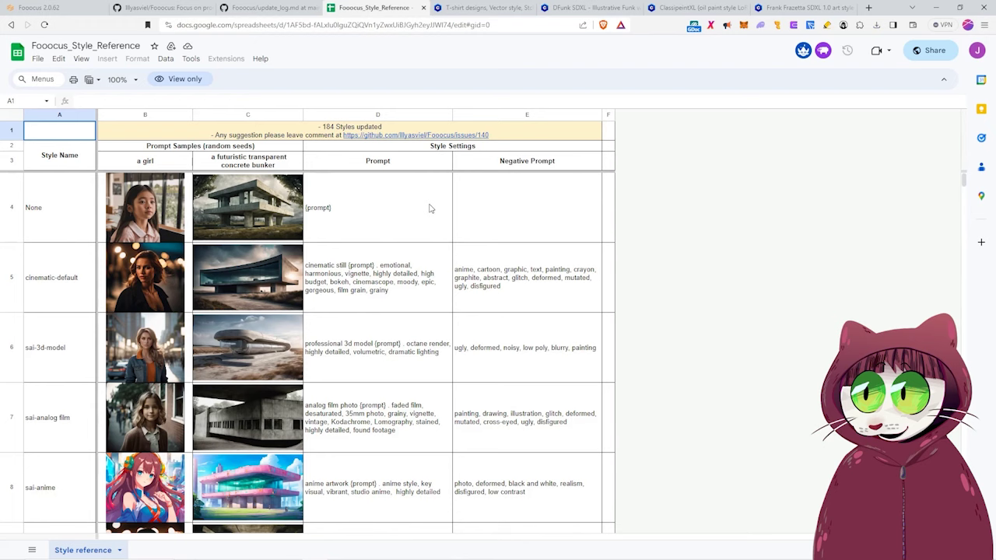
scroll(327, 304, down, 3)
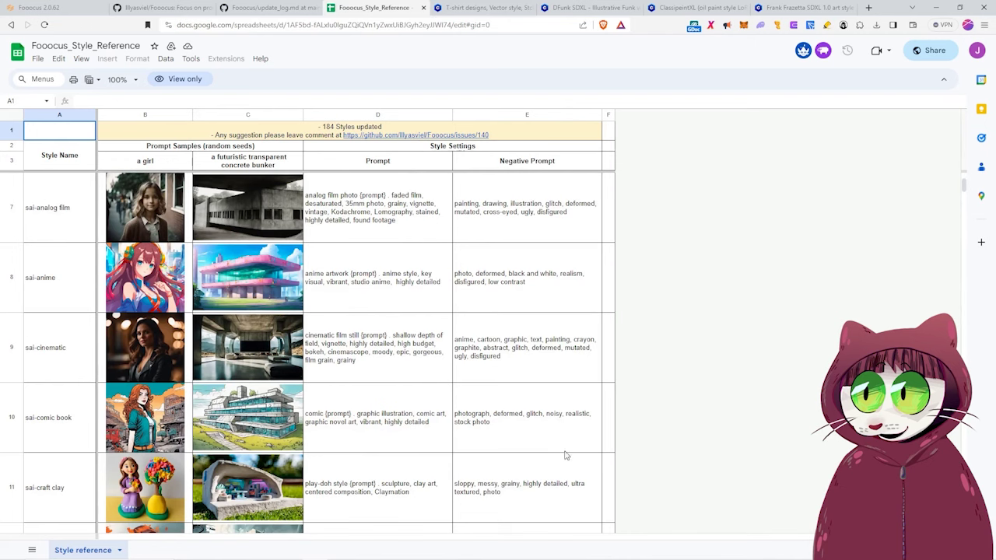
scroll(420, 428, down, 5)
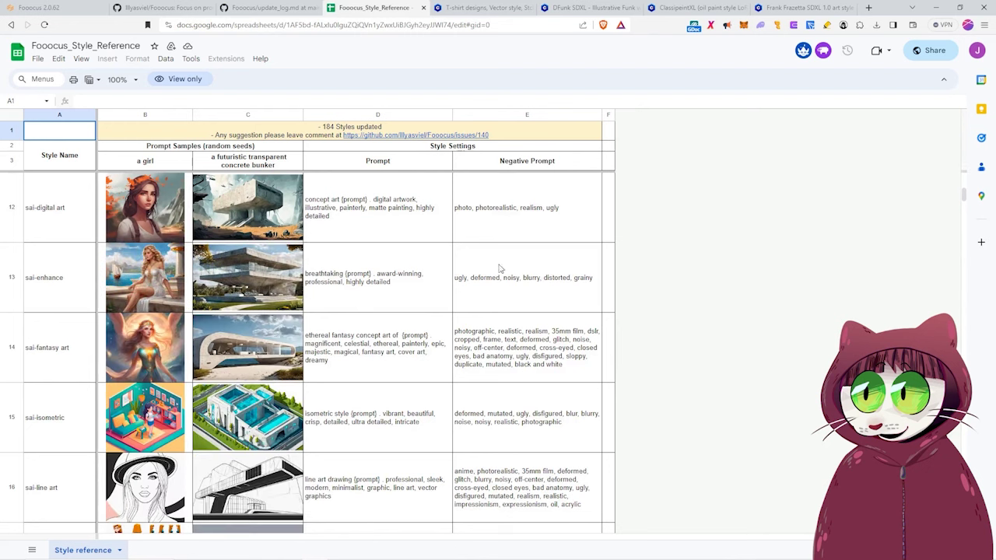
click(391, 358)
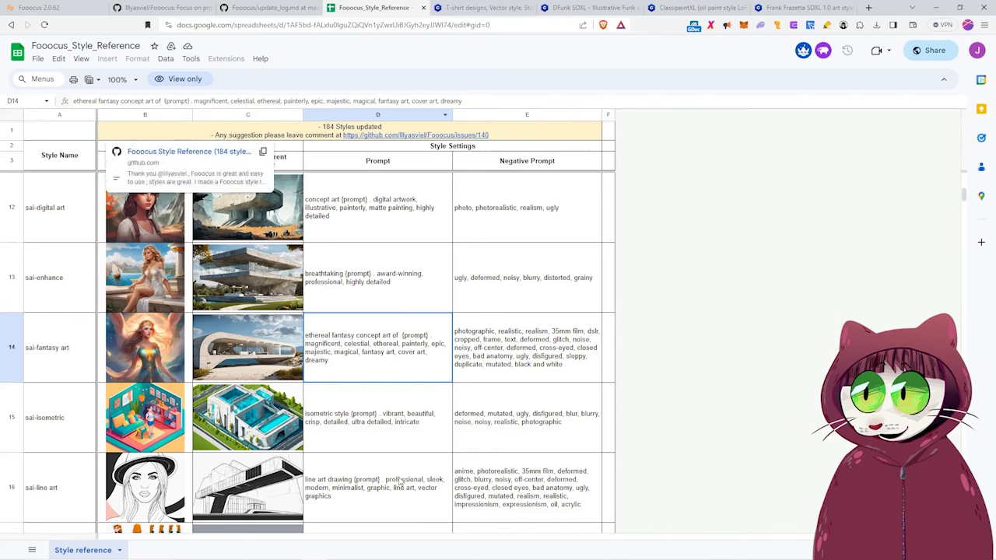
click(62, 7)
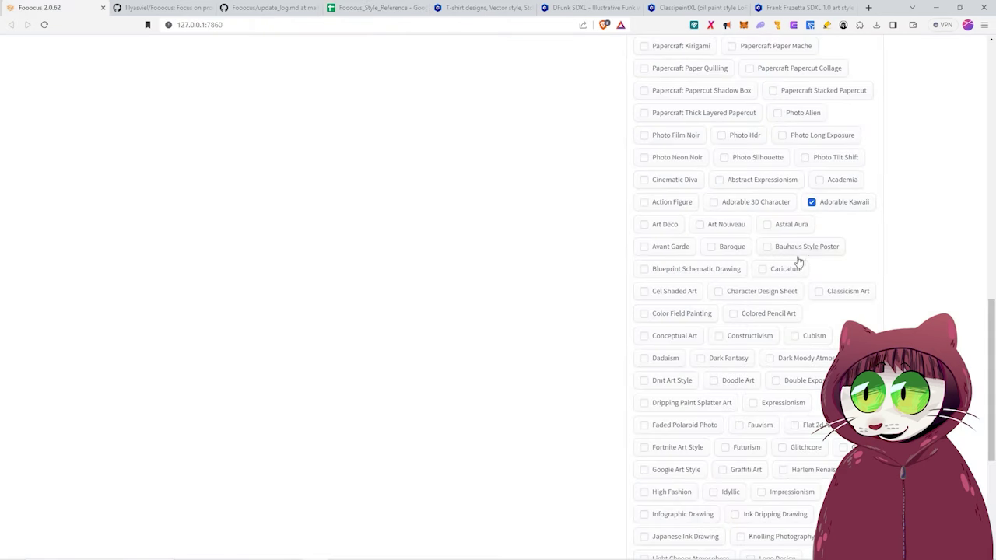
scroll(796, 260, up, 20)
click(373, 8)
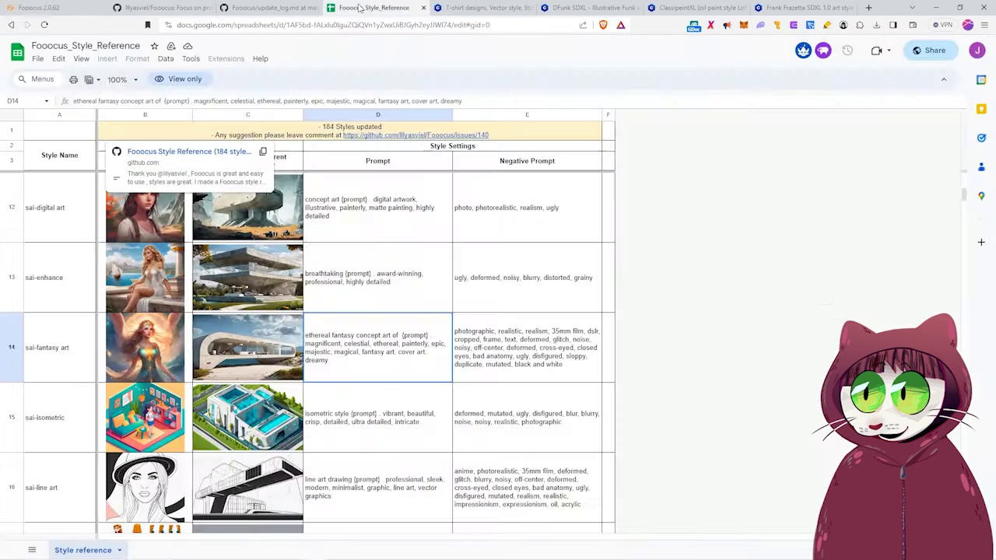
scroll(125, 467, down, 5)
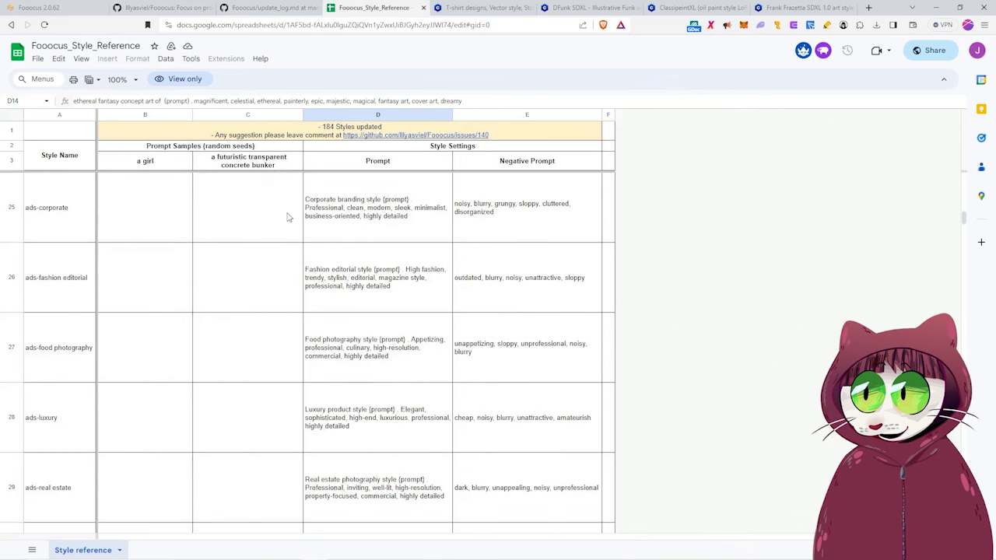
scroll(94, 451, down, 20)
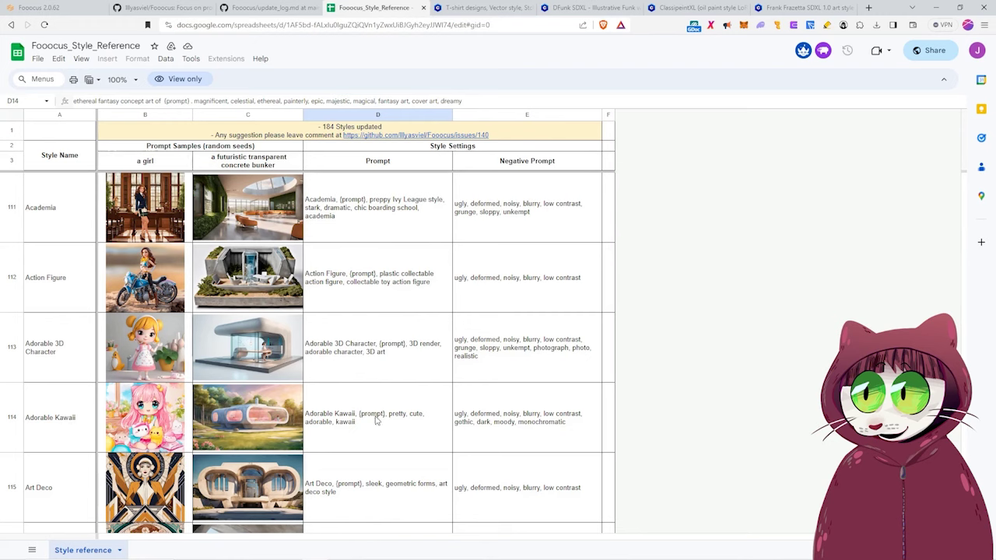
Step: Scroll through the style reference spreadsheet to compare style examples
key(ctrl+1)
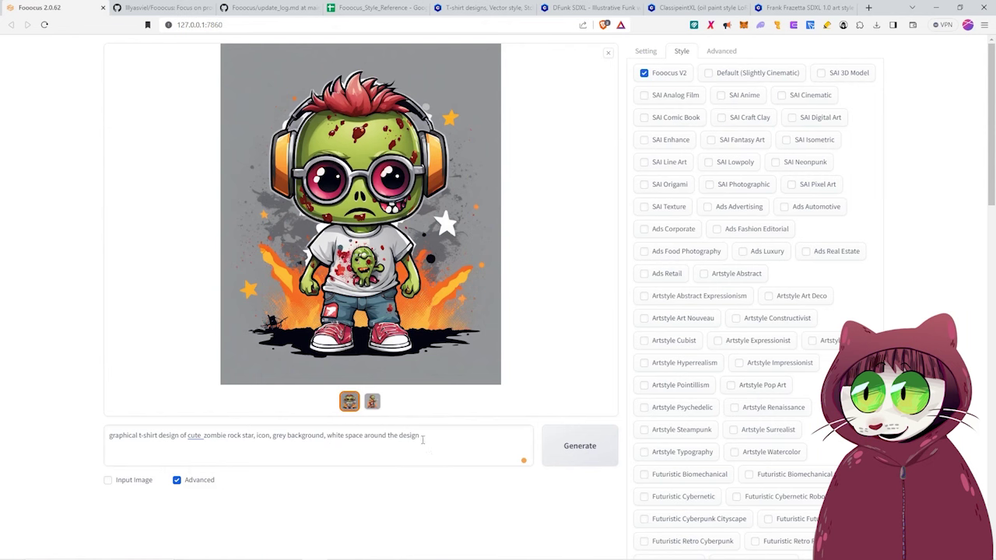
click(372, 8)
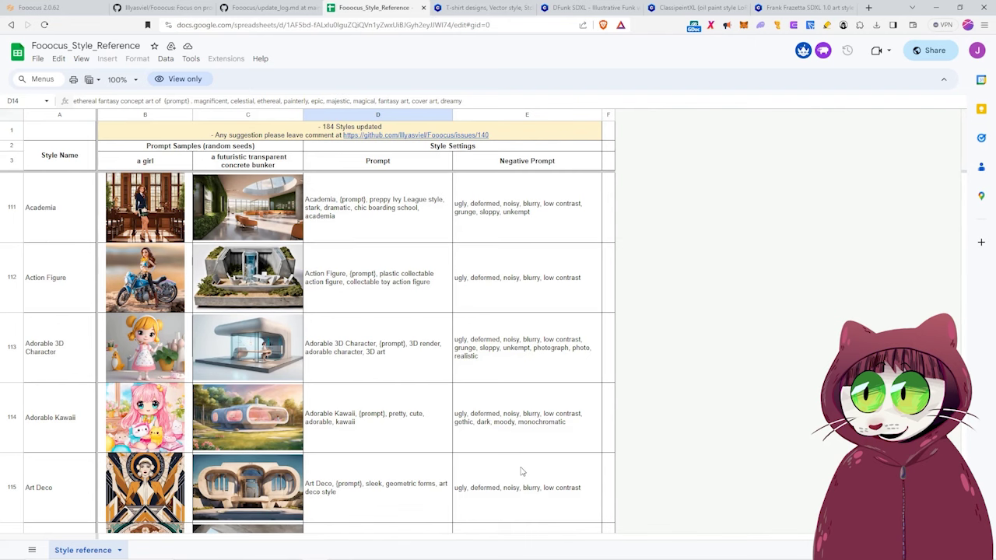
scroll(440, 394, down, 4)
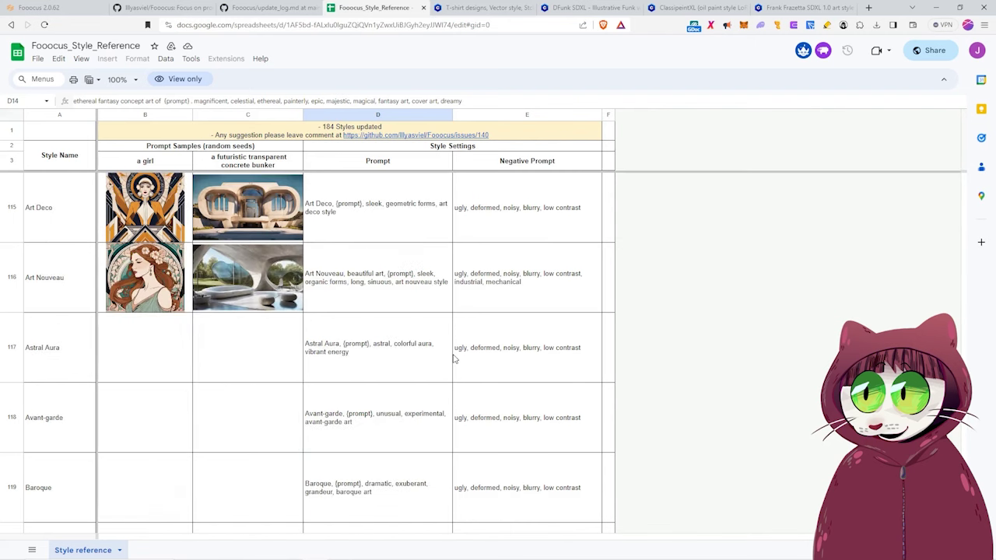
scroll(447, 420, down, 2)
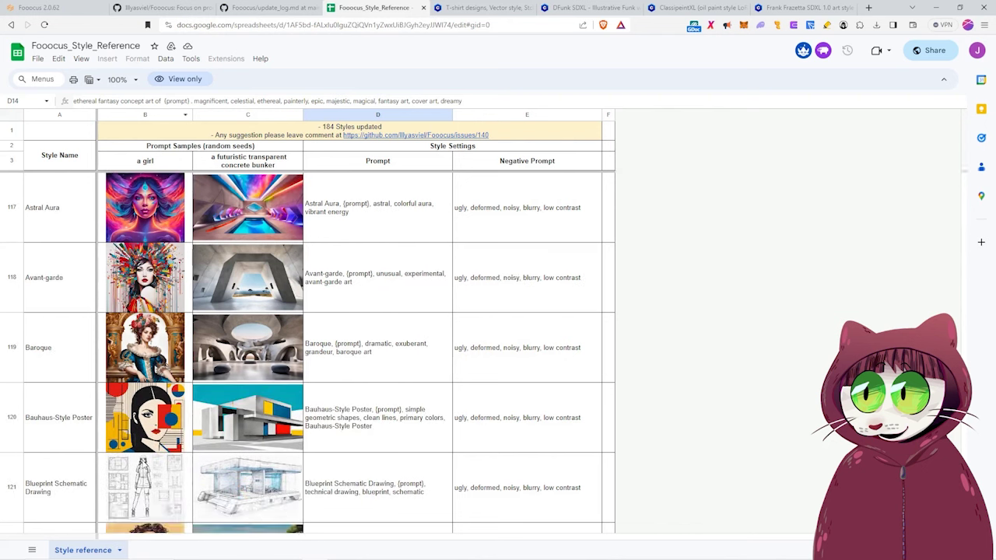
scroll(169, 369, down, 2)
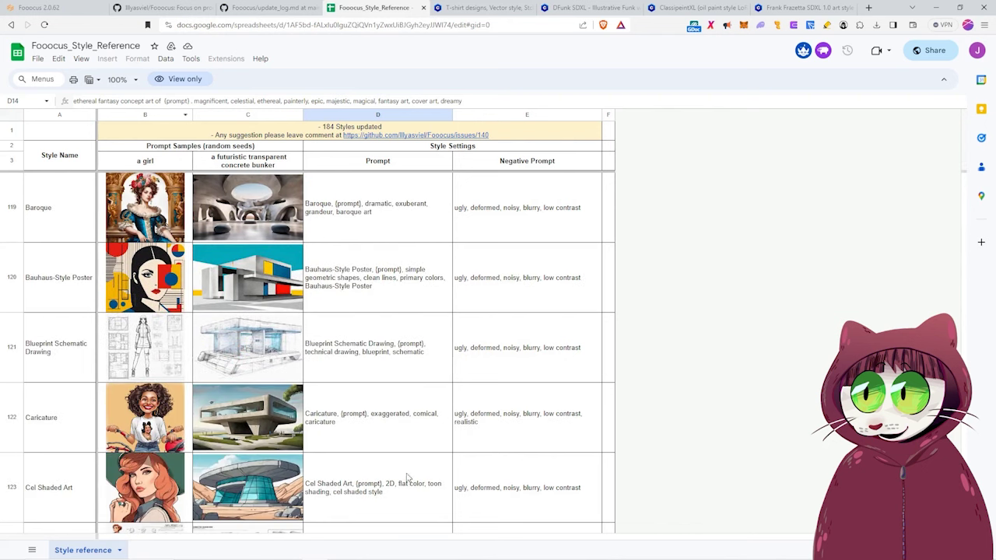
scroll(407, 478, up, 7)
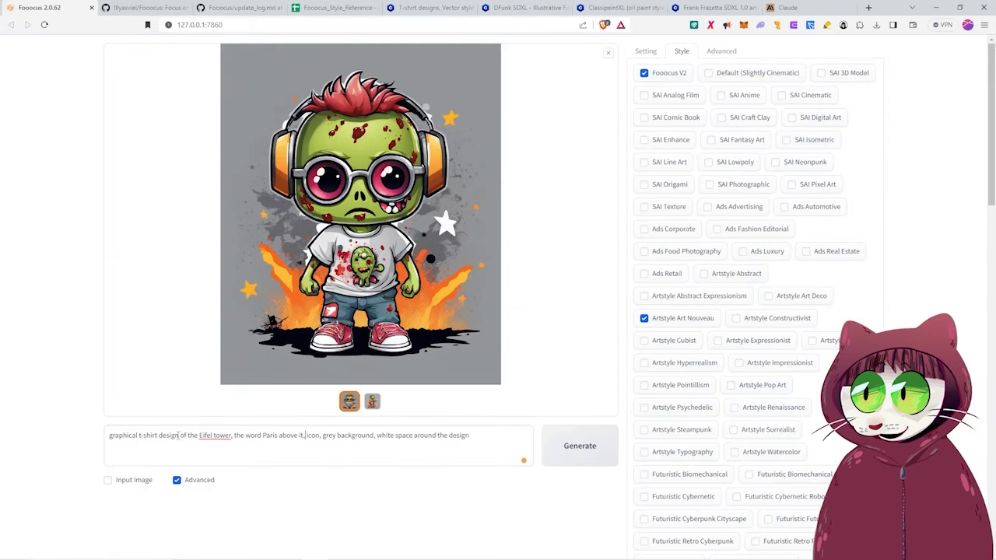
Step: Generate two Art Nouveau Eiffel Tower designs with the word Paris on grey
mouse_move(215, 436)
Step: Compare the two Eiffel Tower results and keep the floral Paris design in the preview
click(578, 453)
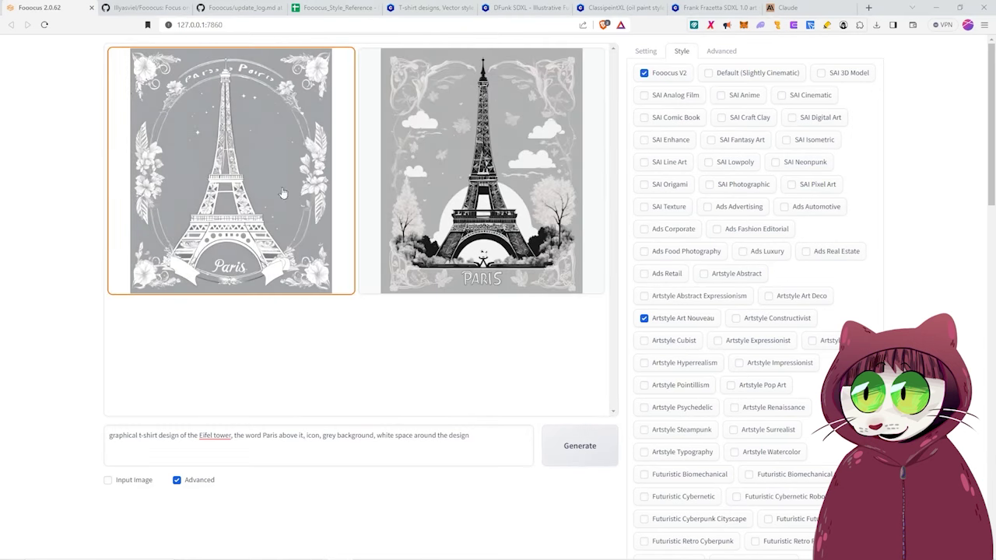
click(475, 154)
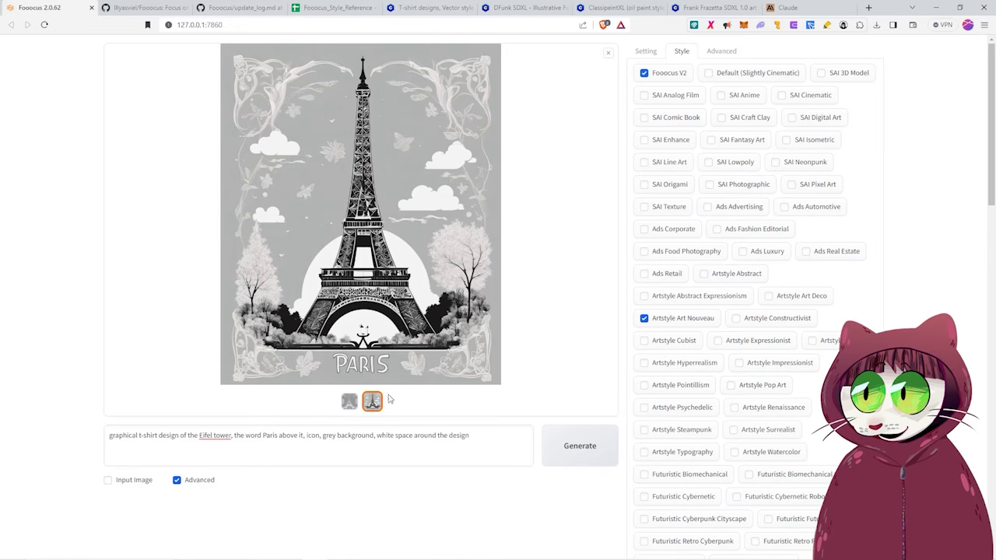
click(349, 402)
click(372, 401)
click(348, 401)
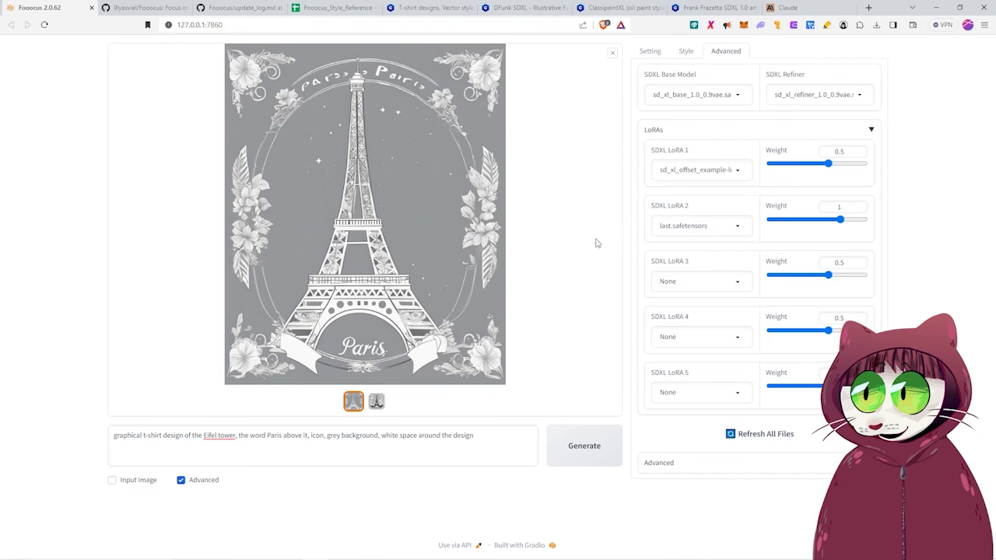
Step: Open the DFunk SDXL LoRA page on Civitai and browse through its example images
click(525, 9)
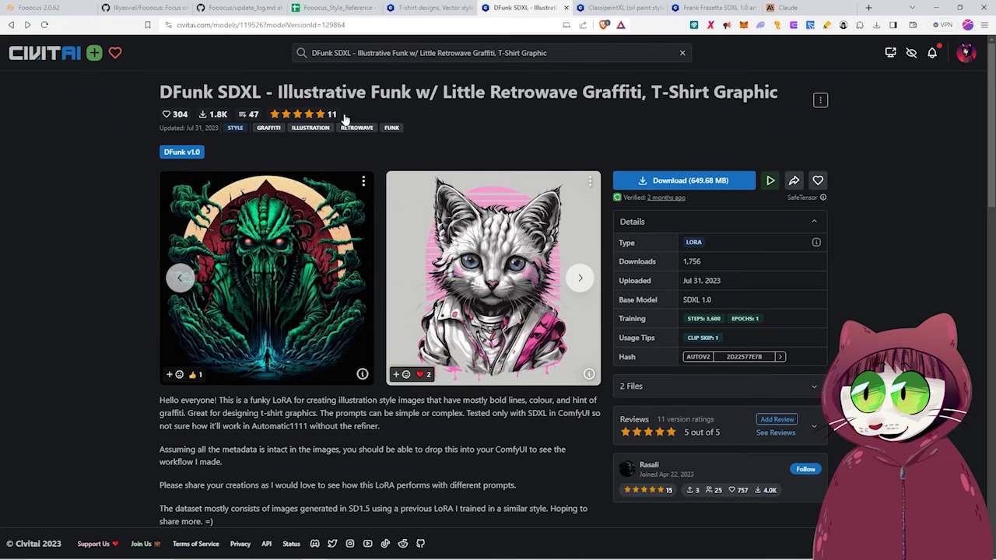
click(580, 277)
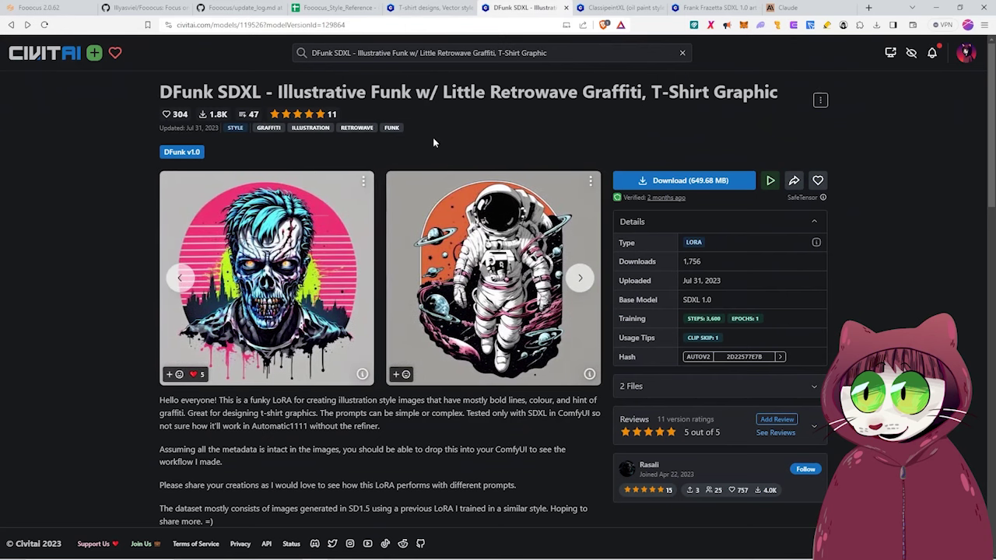
click(579, 276)
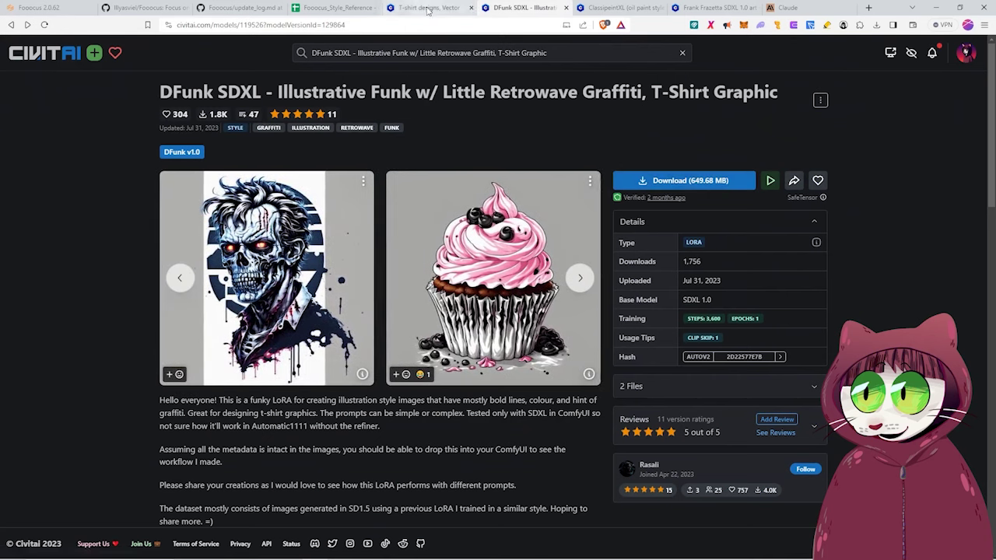
Step: Set SDXL LoRA 2 to DFunk_SDXL.safetensors, then open the ClassipeintXL LoRA page
click(61, 6)
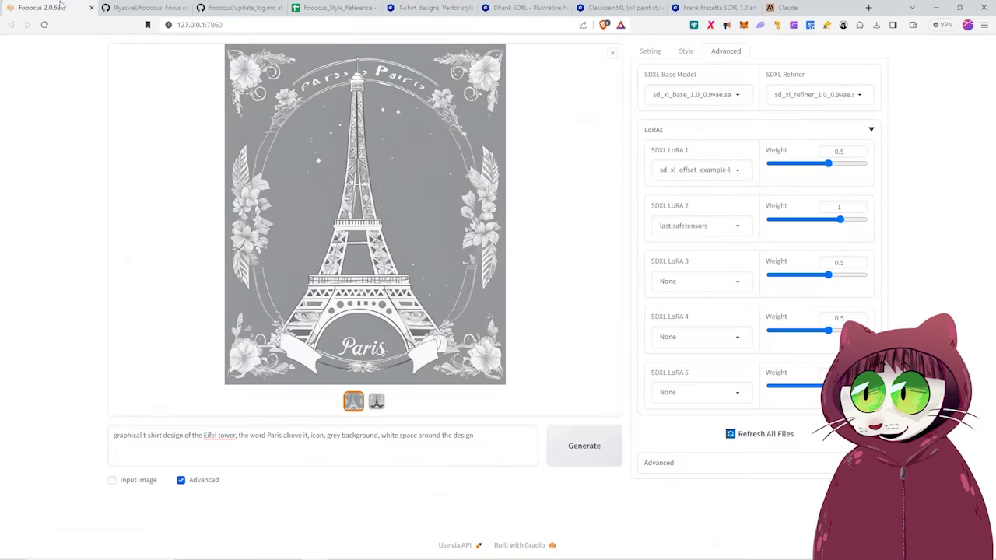
click(737, 226)
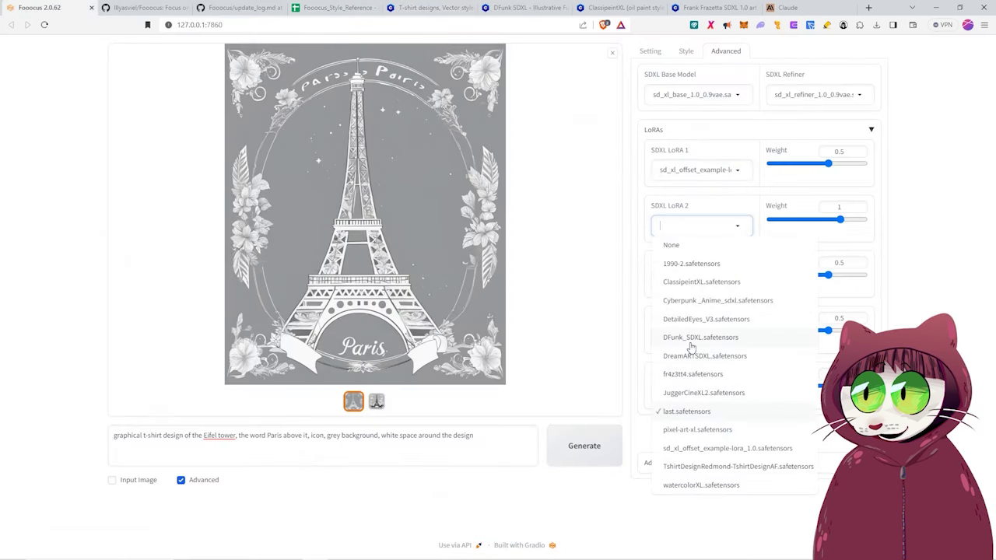
click(685, 338)
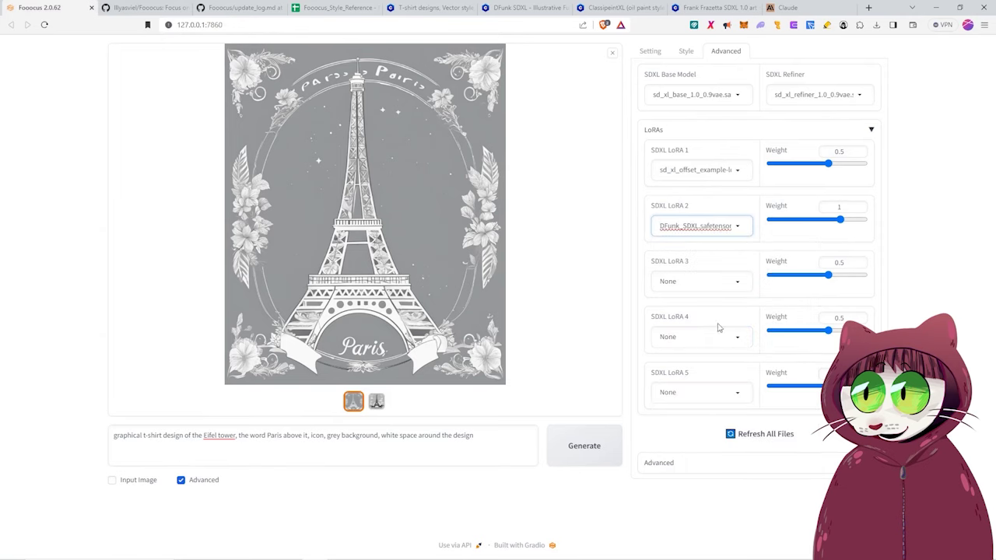
click(614, 8)
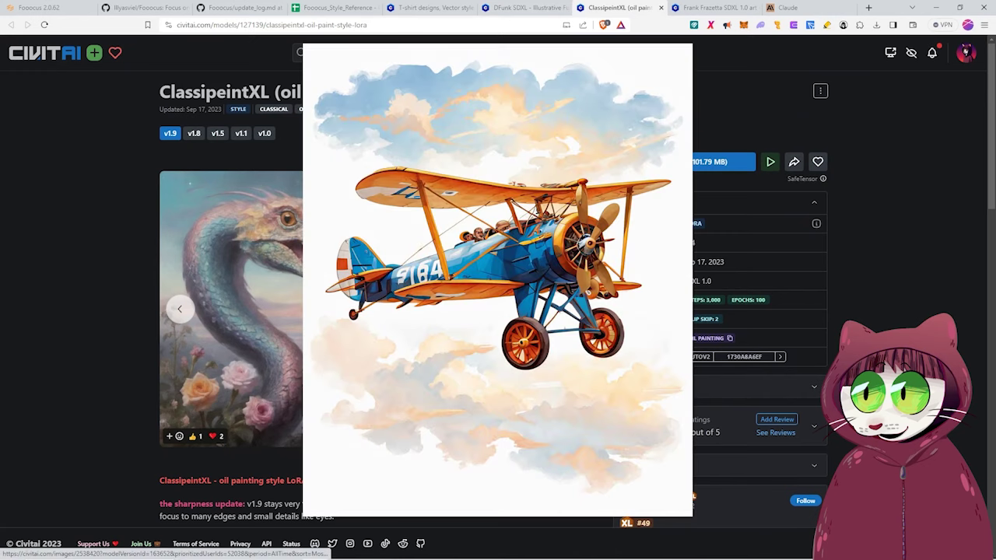
Step: Switch to the Frank Frazetta LoRA tab, step through its examples and enlarge the barbarian-and-snake image
key(ctrl+Tab)
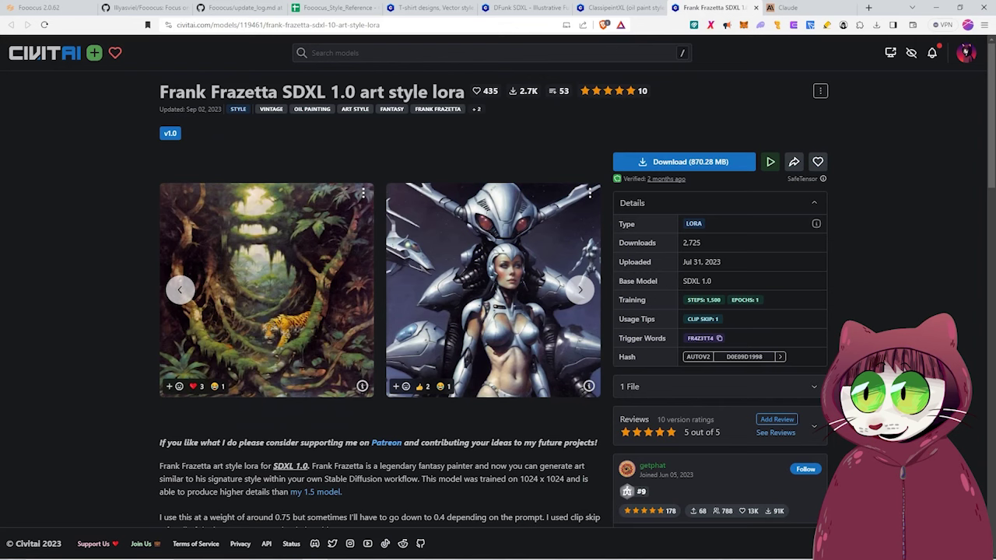
click(579, 289)
click(580, 291)
click(579, 290)
click(579, 290)
click(580, 290)
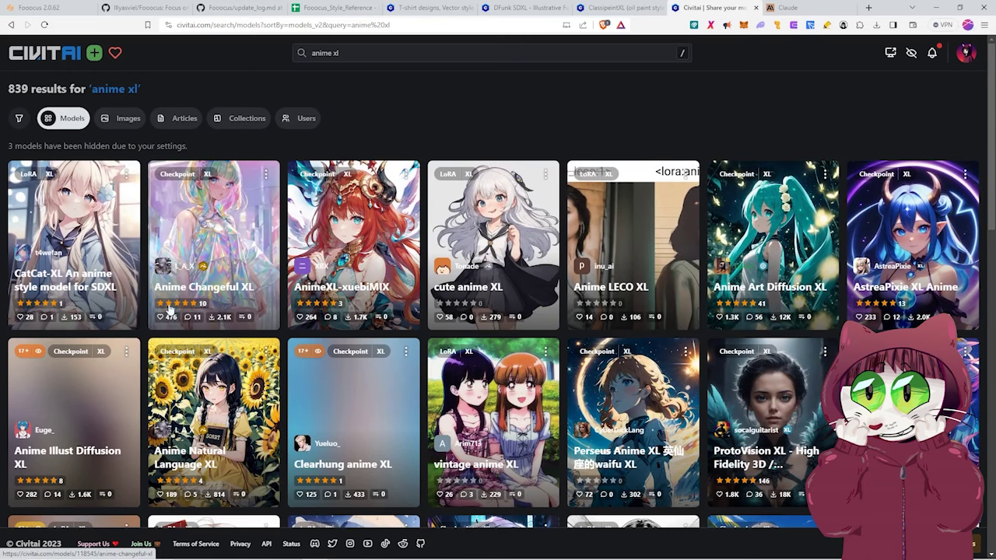
Step: Open the CatCat-XL page from the 'anime xl' results, then return to Fooocus with Ctrl+1
scroll(725, 210, down, 1)
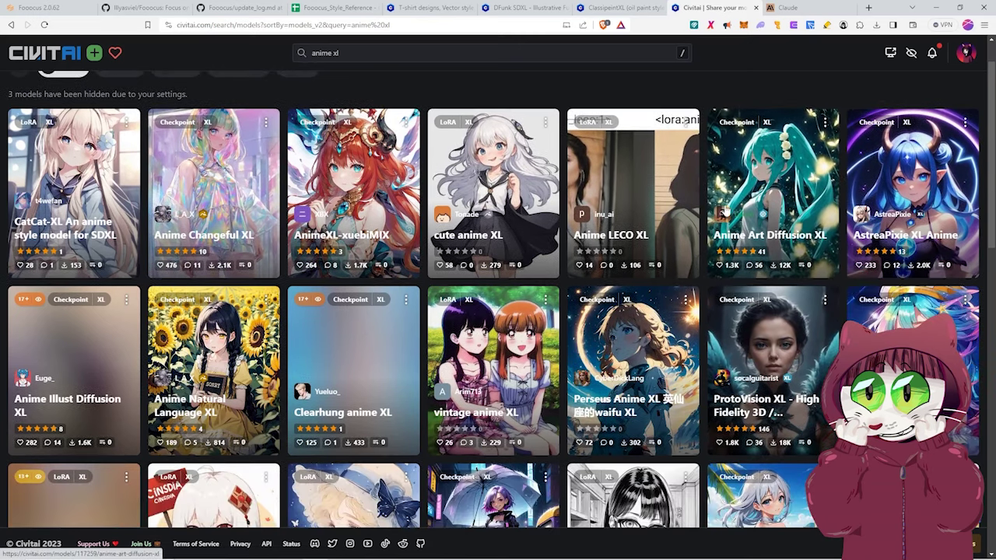
scroll(725, 210, up, 1)
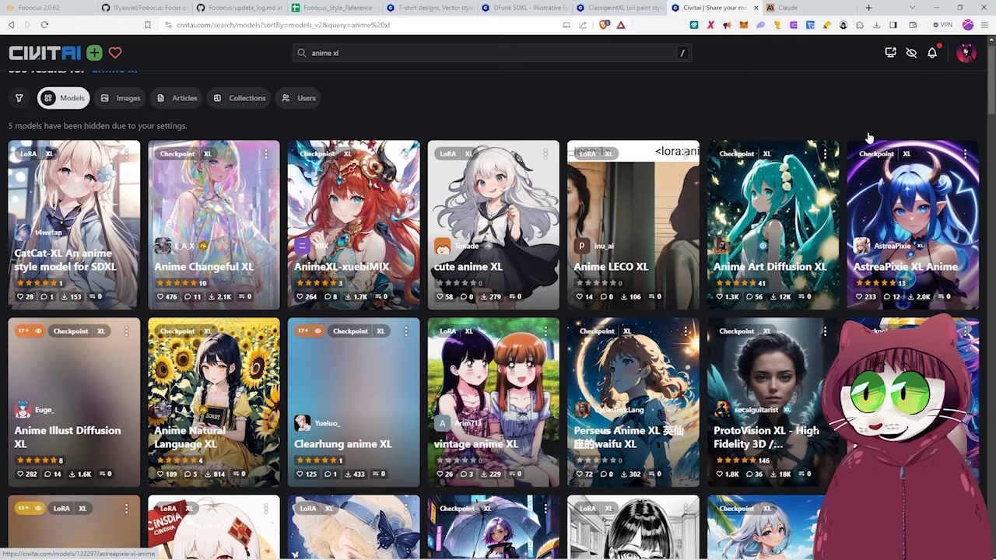
click(49, 154)
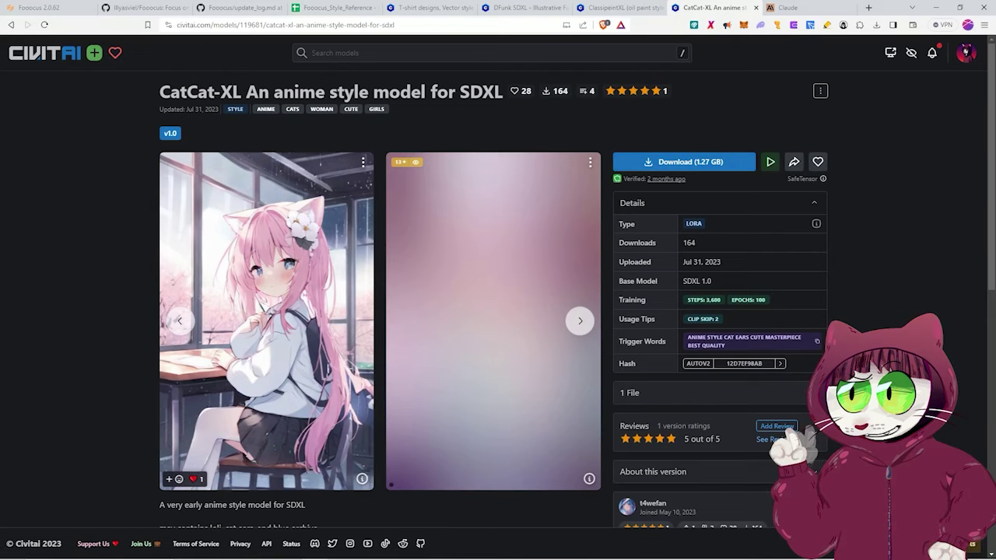
key(ctrl+1)
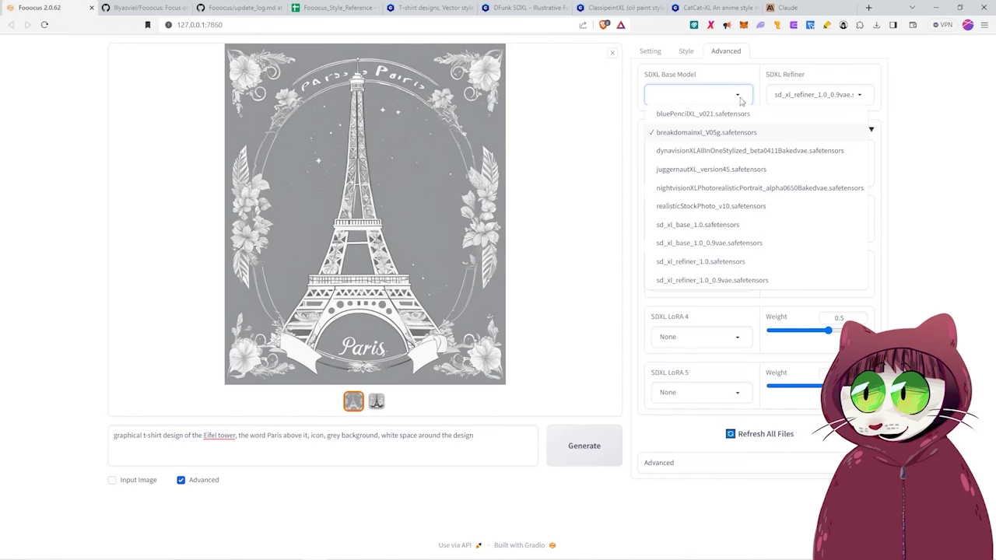
Step: Pick breakdomainxl_V05g as base model and replace the Eiffel tower prompt text with 'anime style cat ears girl, in a circle'
click(686, 133)
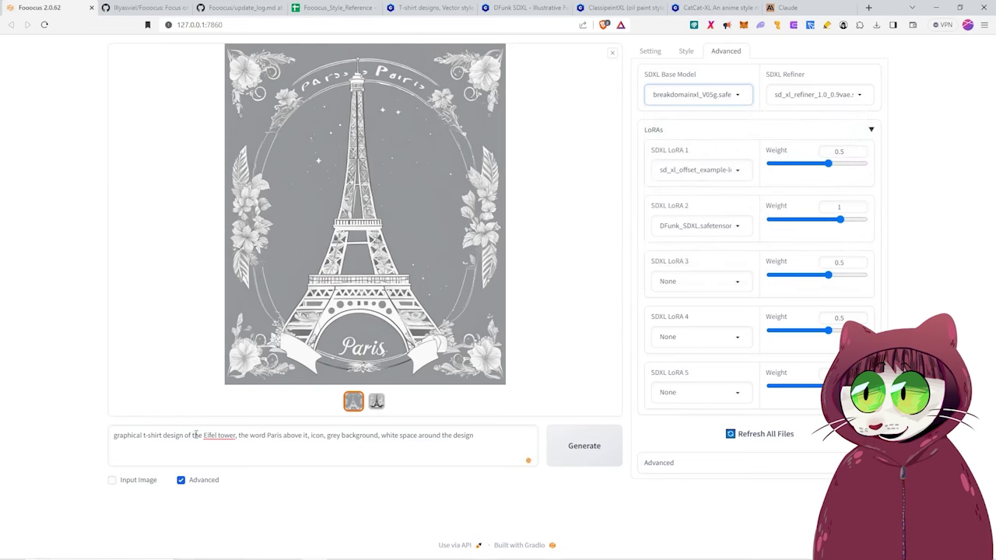
drag(195, 435, 337, 435)
text(anime style cat ears girl)
key(BackSpace)
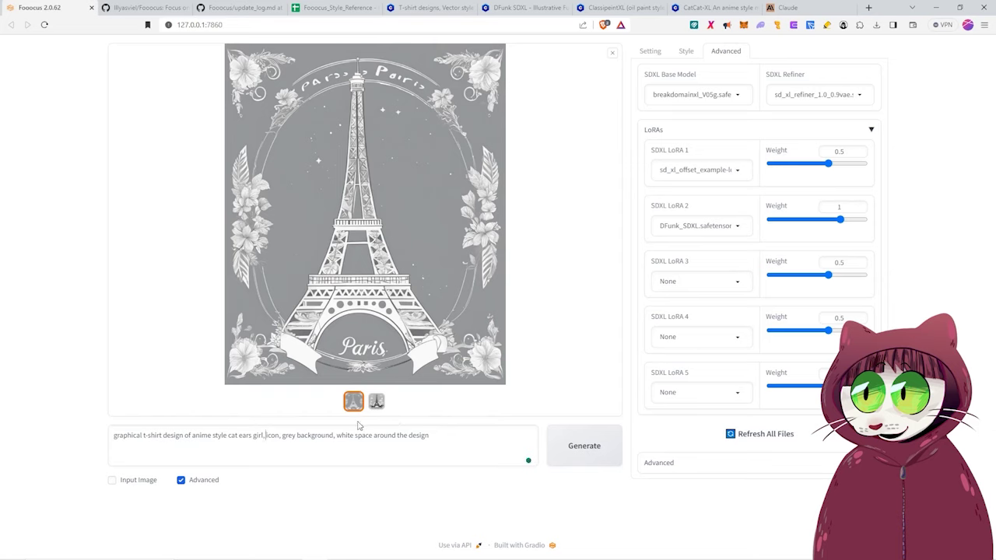
text(in a circle, i)
Step: Uncheck Artstyle Art Nouveau and check Doodle Art in the Style list
click(686, 51)
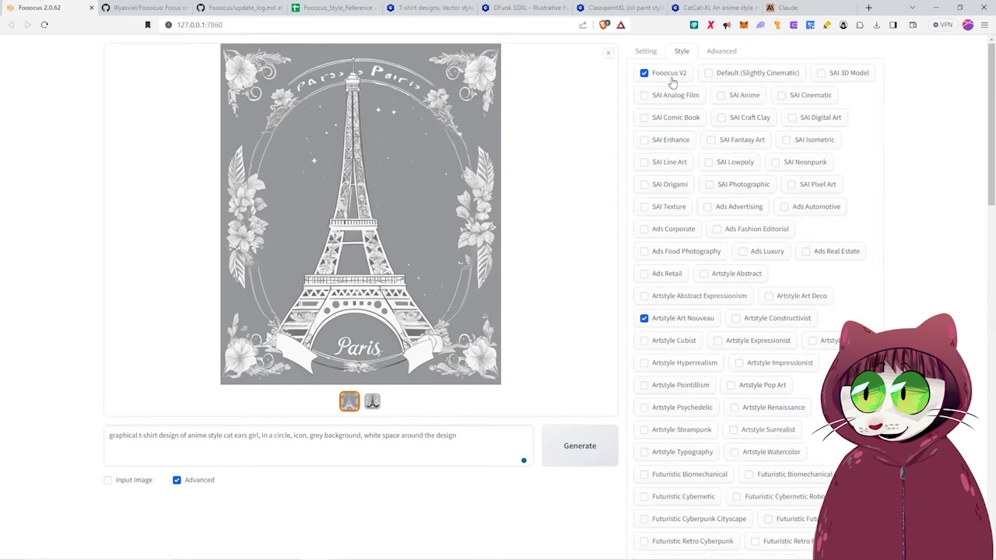
click(645, 319)
scroll(833, 181, down, 13)
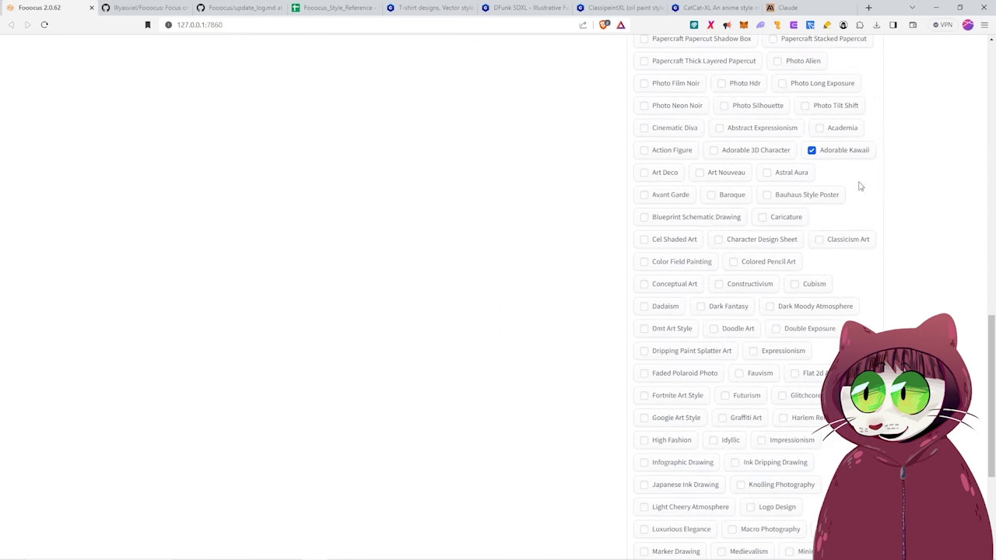
click(732, 333)
scroll(711, 291, up, 15)
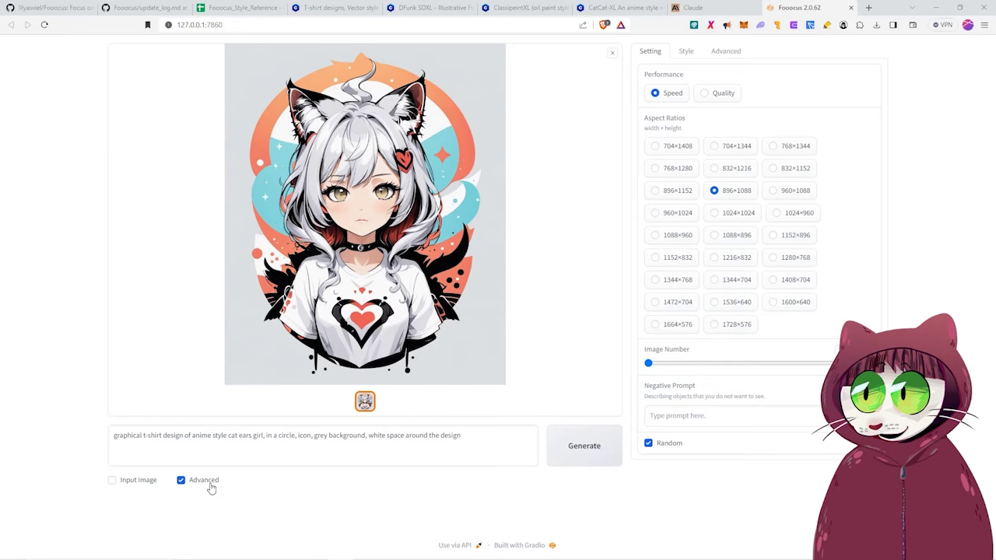
Step: Load the generated cat girl as the input image and select Vary (Strong) after trying Upscale 2x and Vary (Subtle)
click(117, 482)
scroll(119, 494, down, 2)
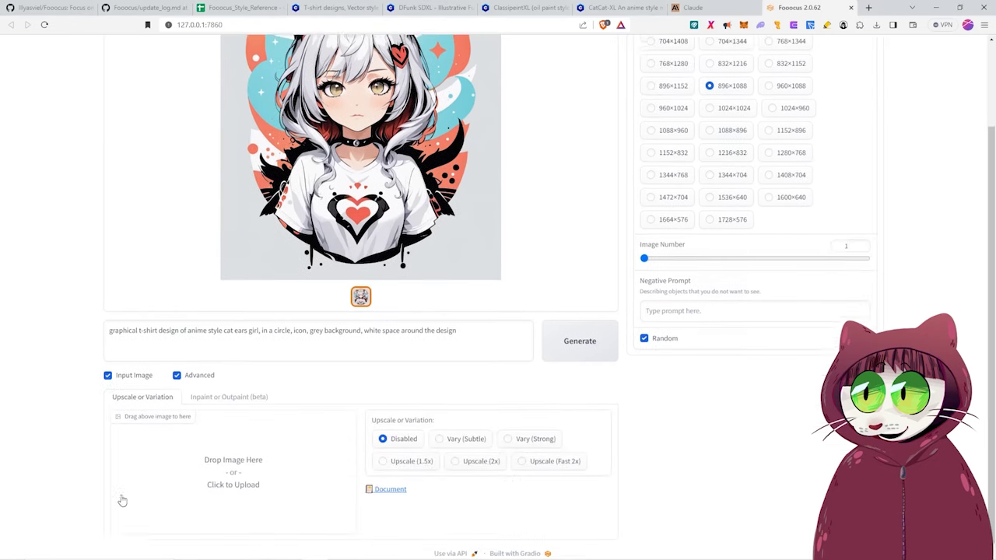
drag(385, 121, 233, 483)
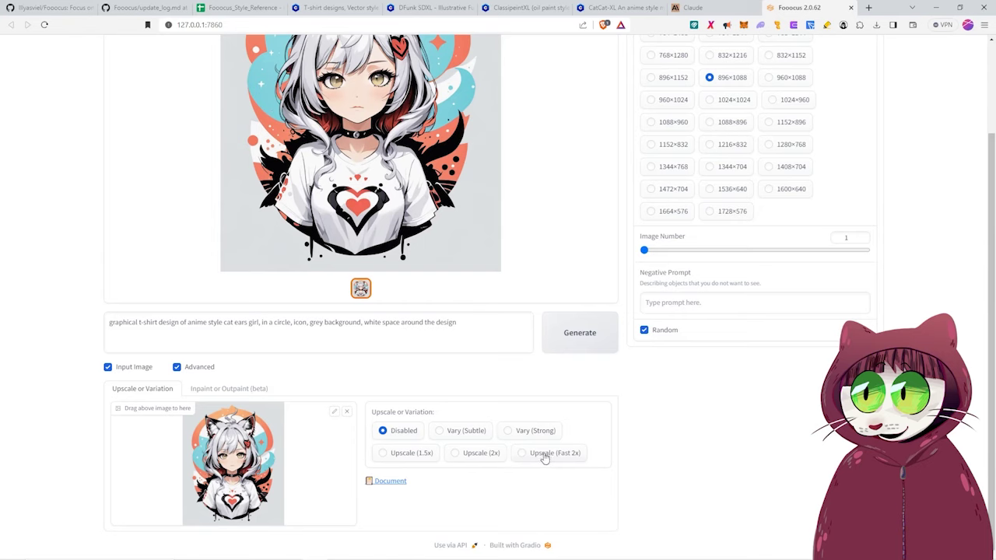
click(456, 454)
scroll(451, 213, up, 2)
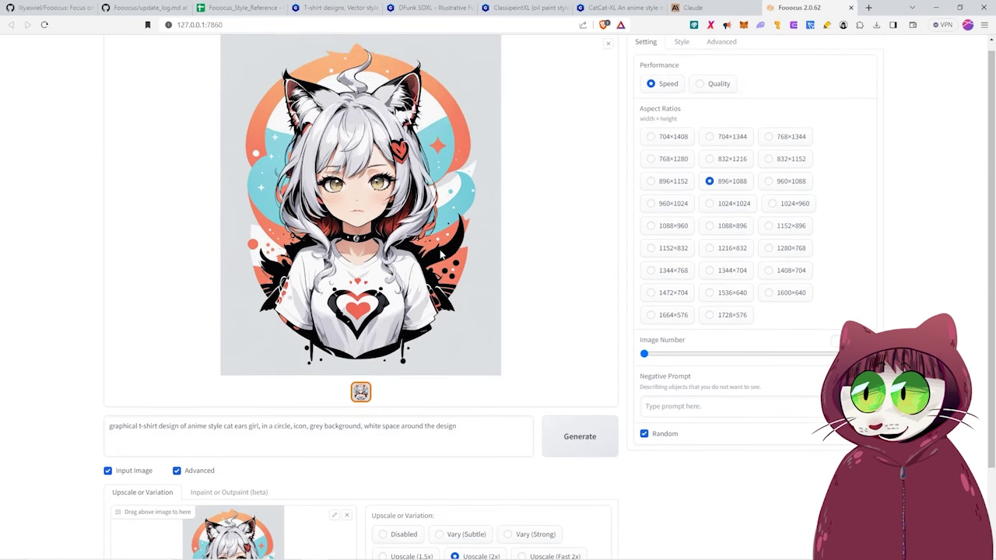
scroll(459, 285, down, 2)
click(456, 436)
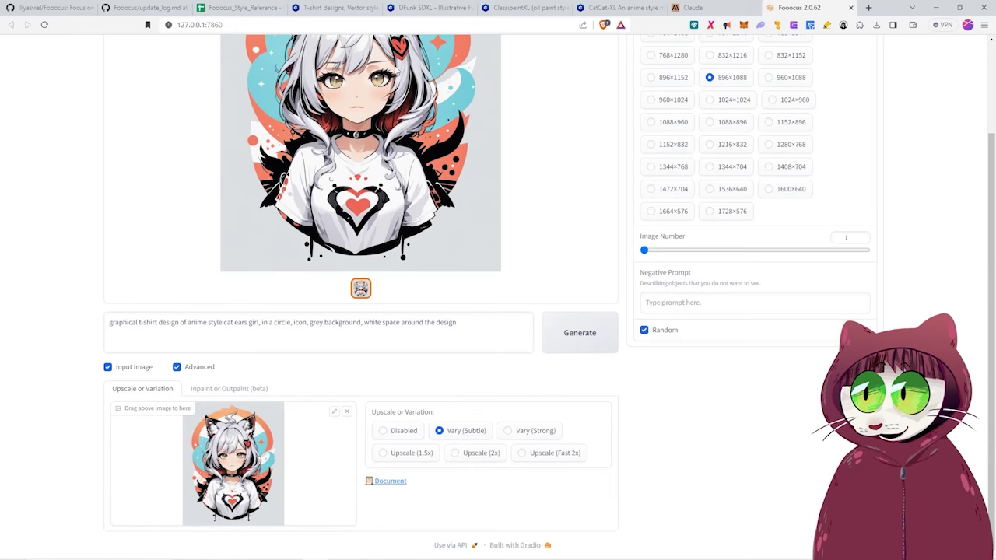
click(520, 431)
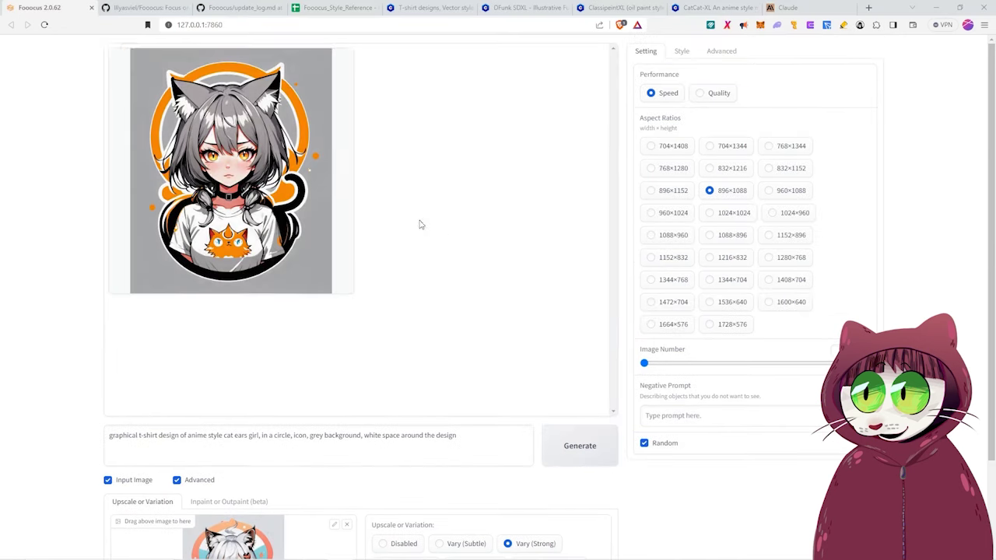
scroll(287, 382, down, 2)
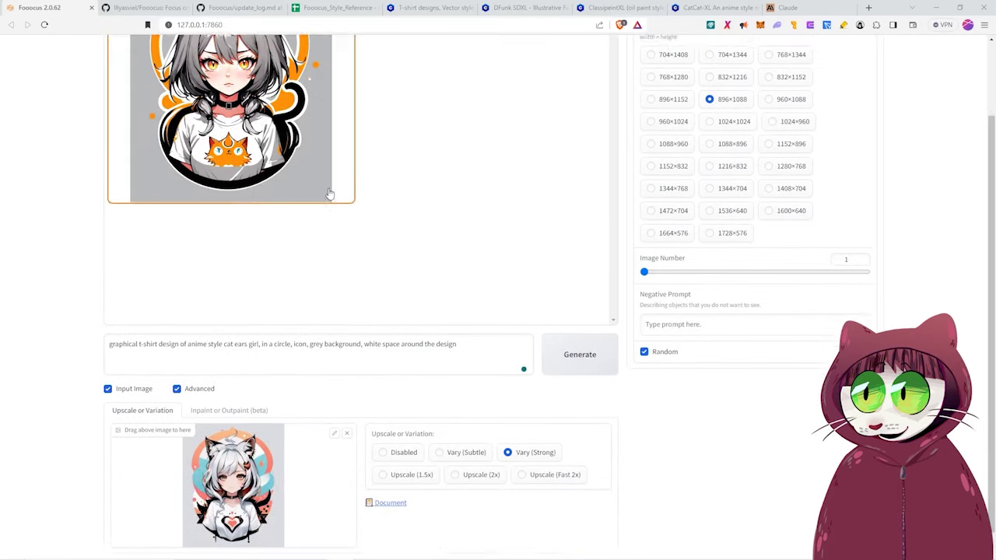
scroll(139, 144, up, 2)
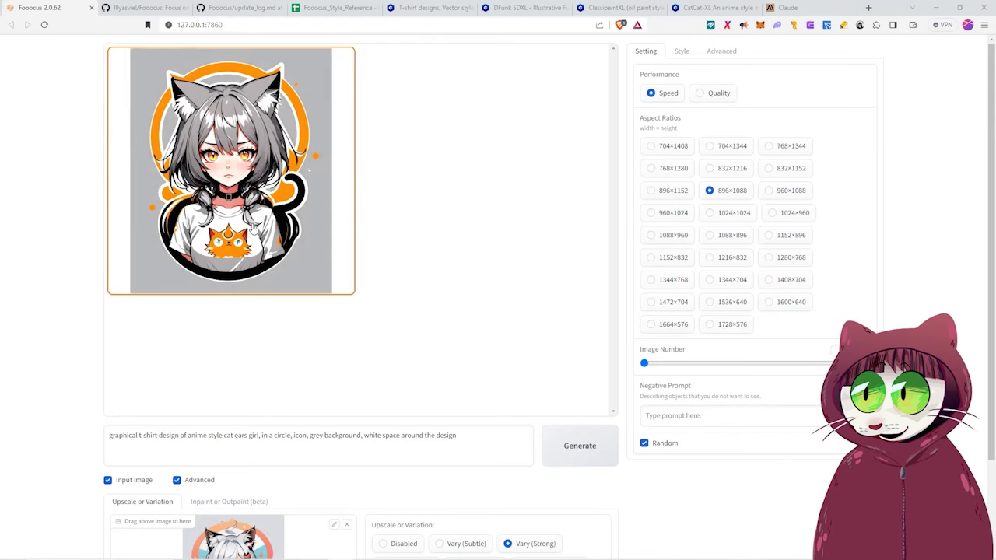
Step: Load the cat girl into Inpaint, enlarge the mask brush and mask both eyes
click(229, 506)
scroll(207, 378, down, 2)
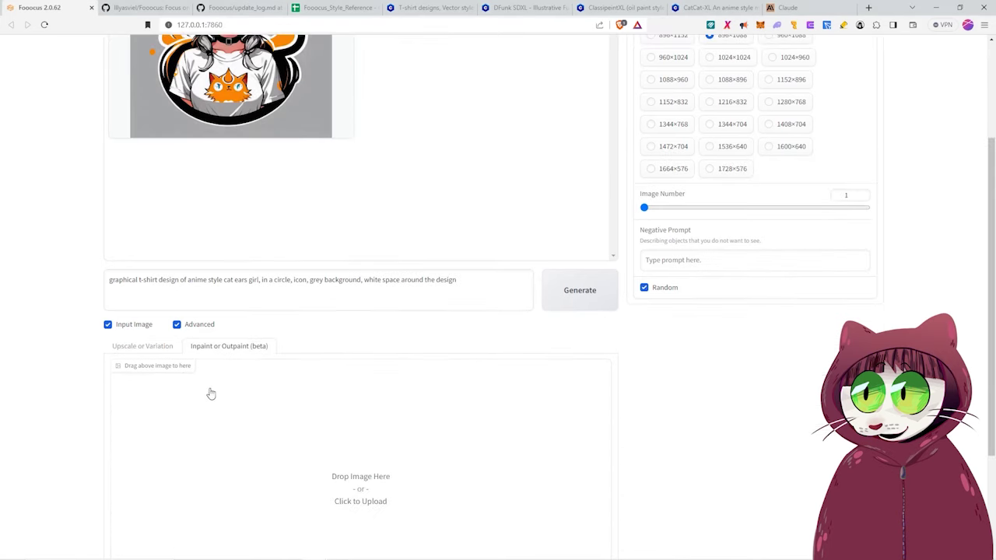
scroll(449, 396, up, 2)
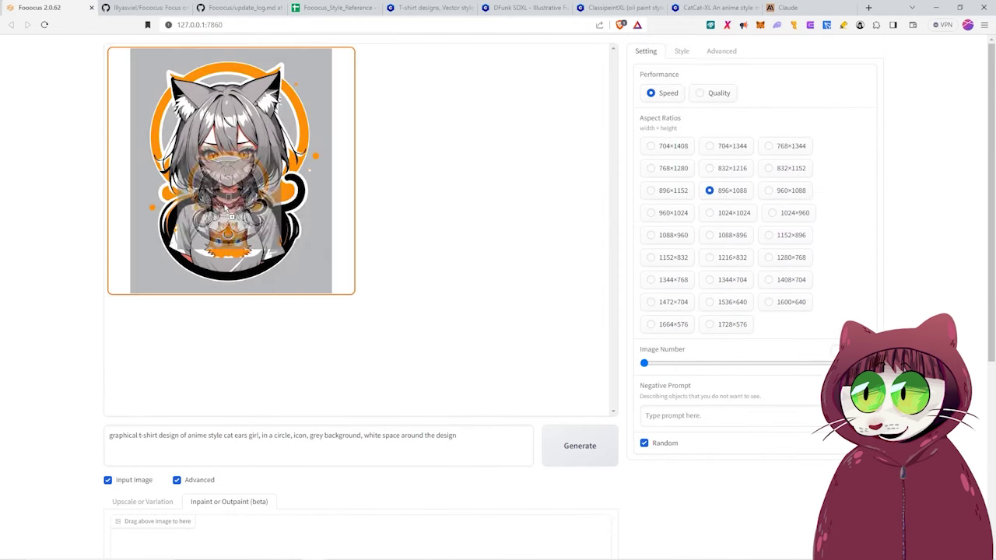
drag(225, 208, 410, 318)
scroll(410, 317, down, 4)
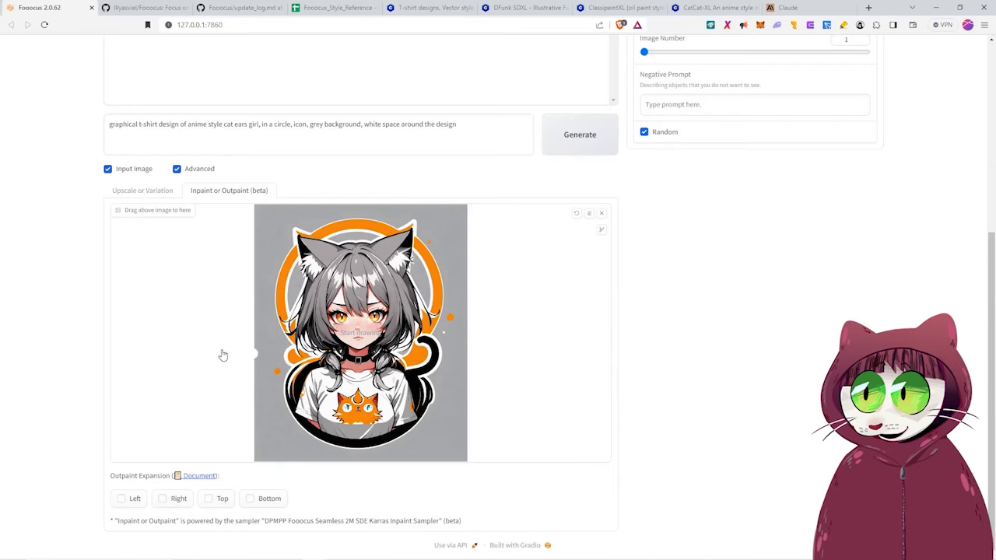
click(600, 235)
drag(545, 238, 565, 239)
drag(393, 315, 326, 317)
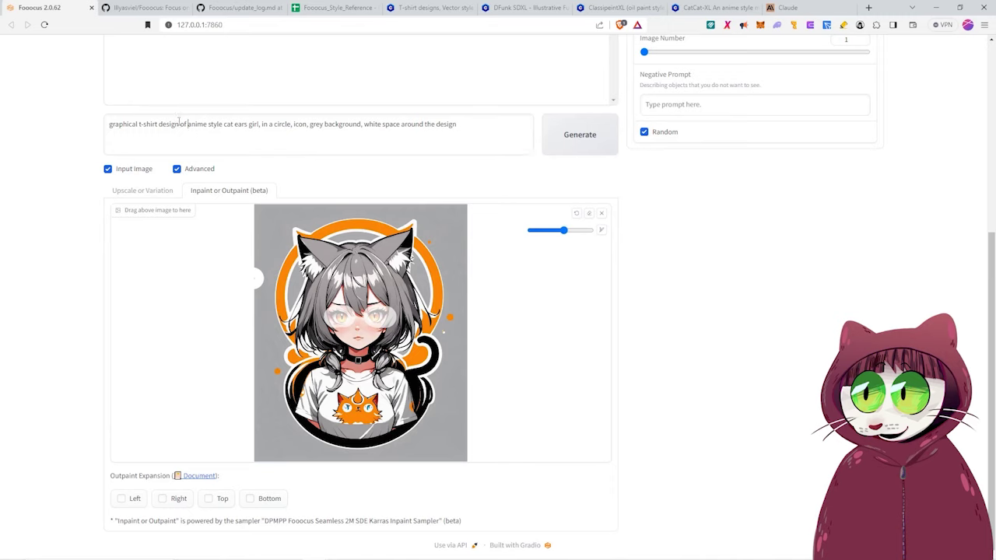
Step: Change the prompt to 'anime style blue eyes'
drag(187, 124, 55, 151)
key(BackSpace)
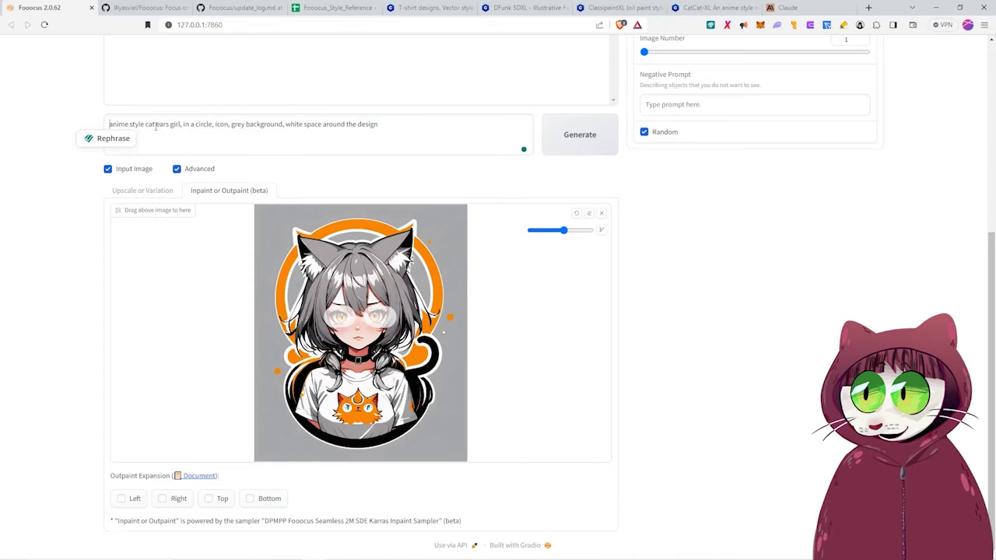
drag(145, 123, 442, 126)
text(blue eyes)
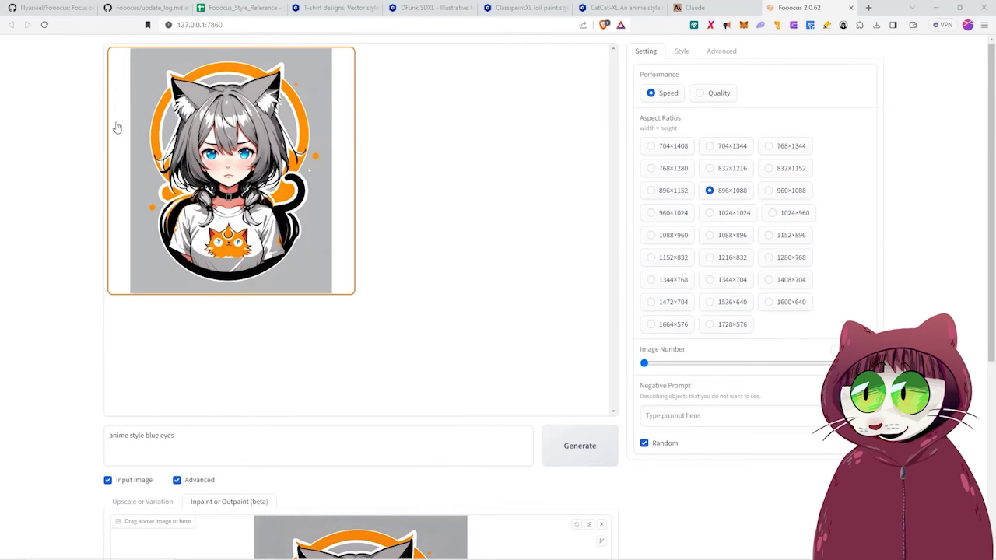
Step: Load the blue-eyed cat girl into the Upscale or Variation box and select Upscale (2x)
scroll(407, 260, down, 3)
scroll(465, 353, up, 3)
scroll(259, 143, down, 3)
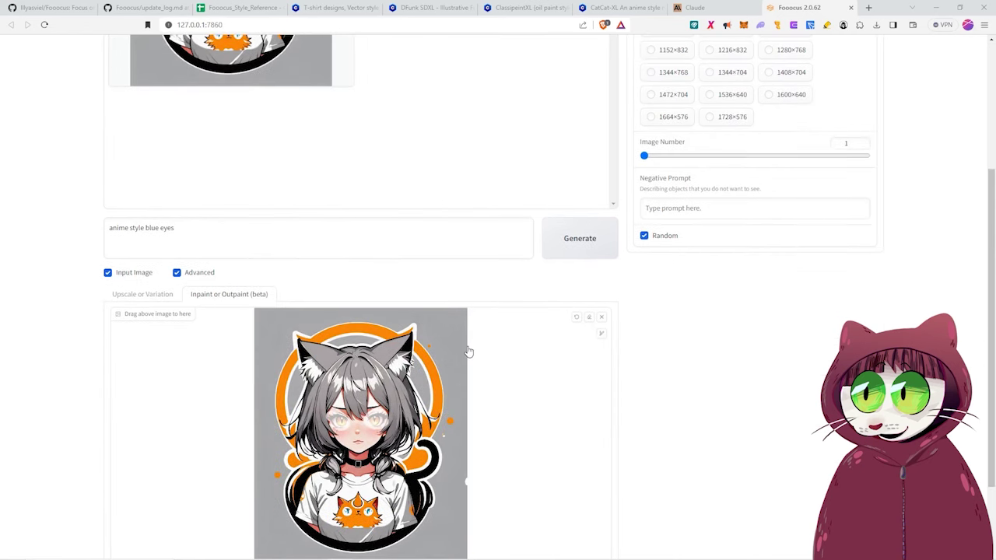
scroll(496, 381, up, 3)
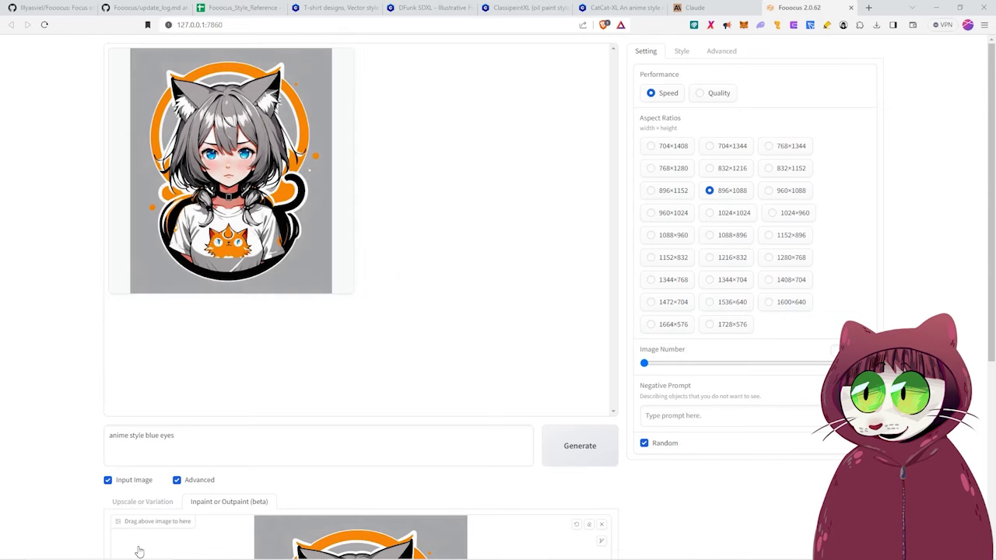
mouse_move(138, 552)
click(171, 501)
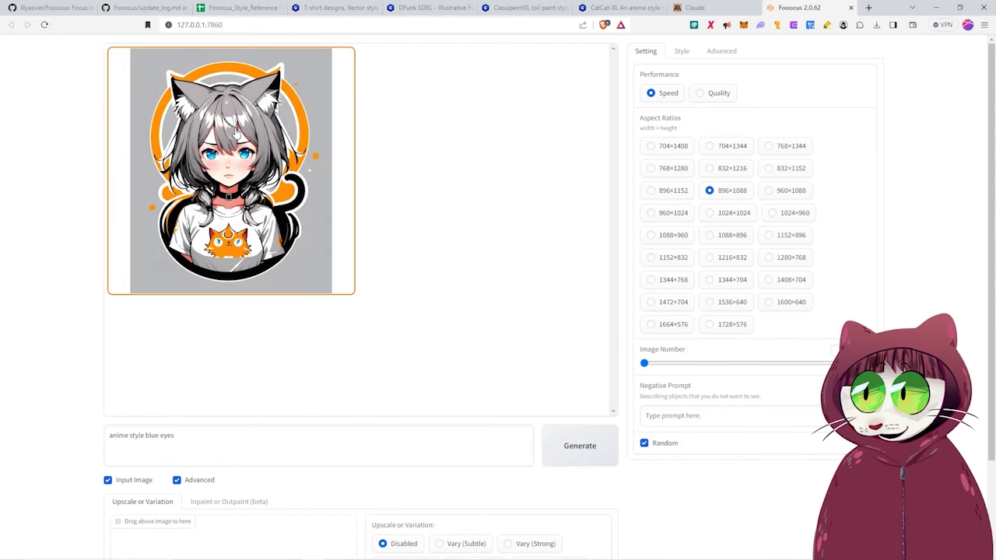
drag(238, 134, 269, 540)
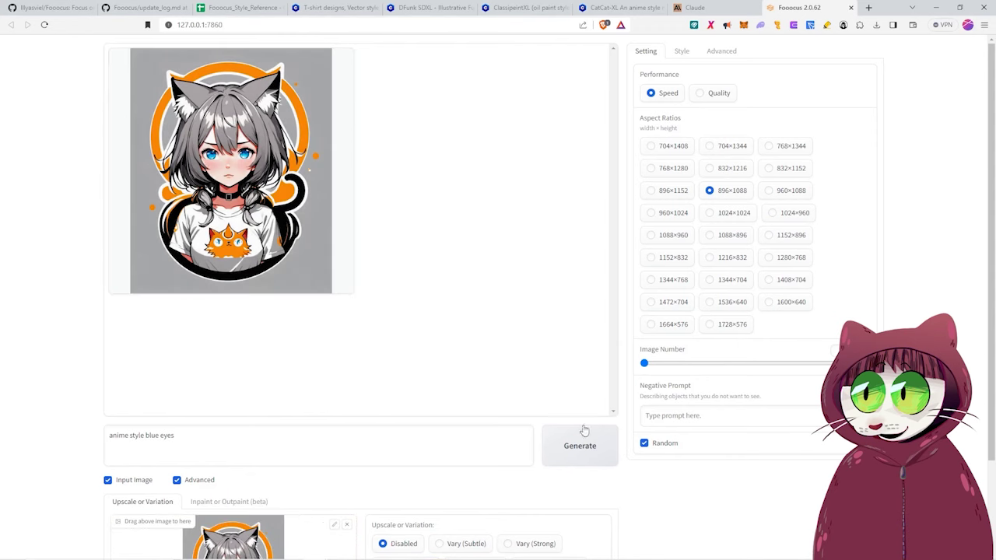
scroll(607, 189, down, 2)
click(460, 454)
Step: Change the prompt to 'anime cat girl with blue eyes' and generate the upscale
click(192, 327)
key(BackSpace)
key(BackSpace)
key(BackSpace)
key(BackSpace)
key(BackSpace)
key(BackSpace)
key(BackSpace)
key(BackSpace)
key(BackSpace)
key(BackSpace)
key(BackSpace)
key(BackSpace)
key(BackSpace)
key(BackSpace)
key(BackSpace)
key(BackSpace)
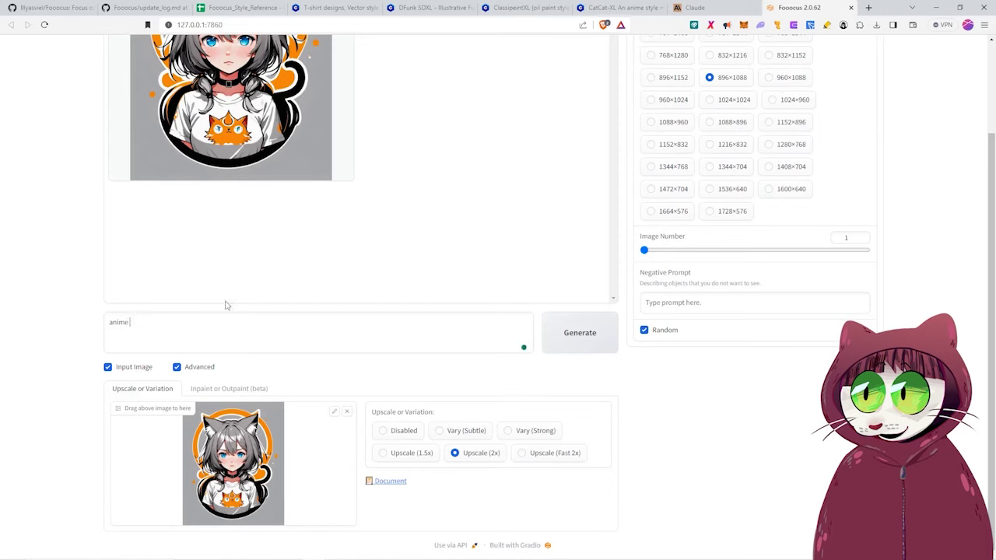
text(cat girl with blue eyes)
scroll(543, 263, up, 2)
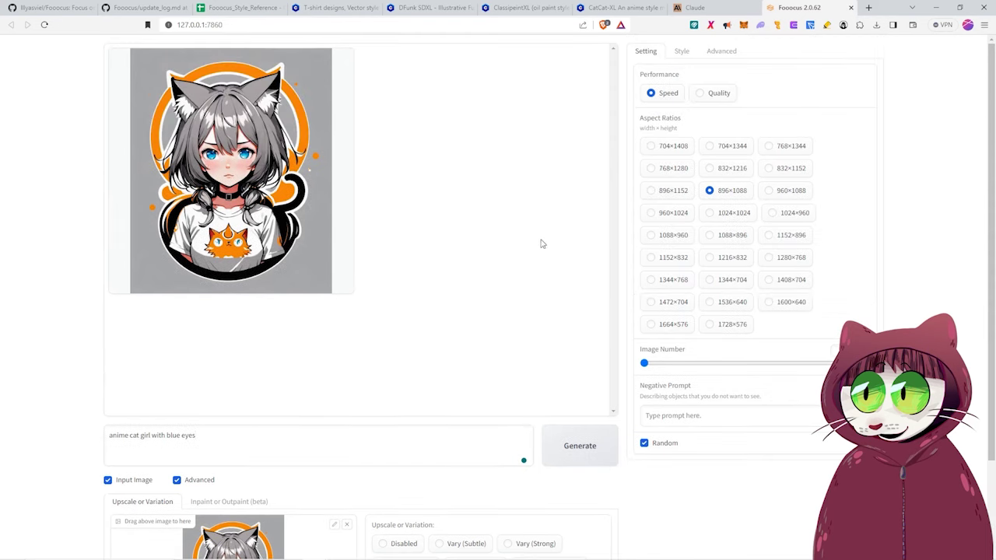
scroll(545, 220, down, 2)
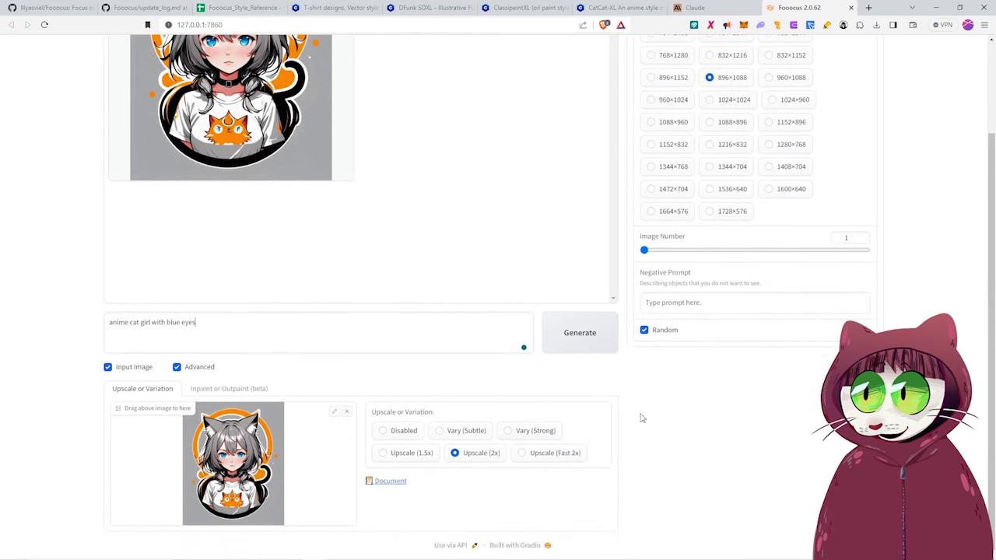
click(579, 333)
Step: Open the upscaled result image in a new browser tab and switch to it
scroll(428, 202, up, 2)
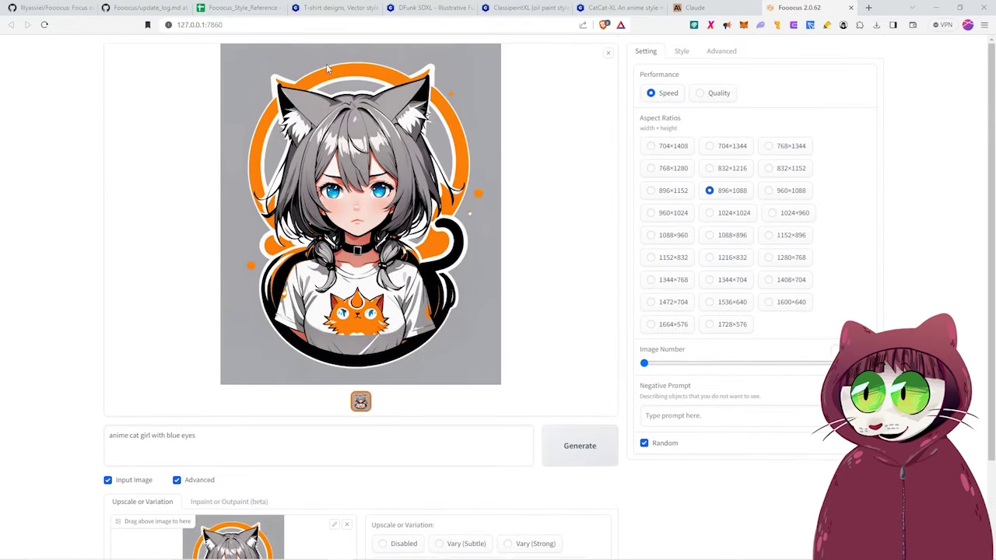
scroll(259, 463, down, 2)
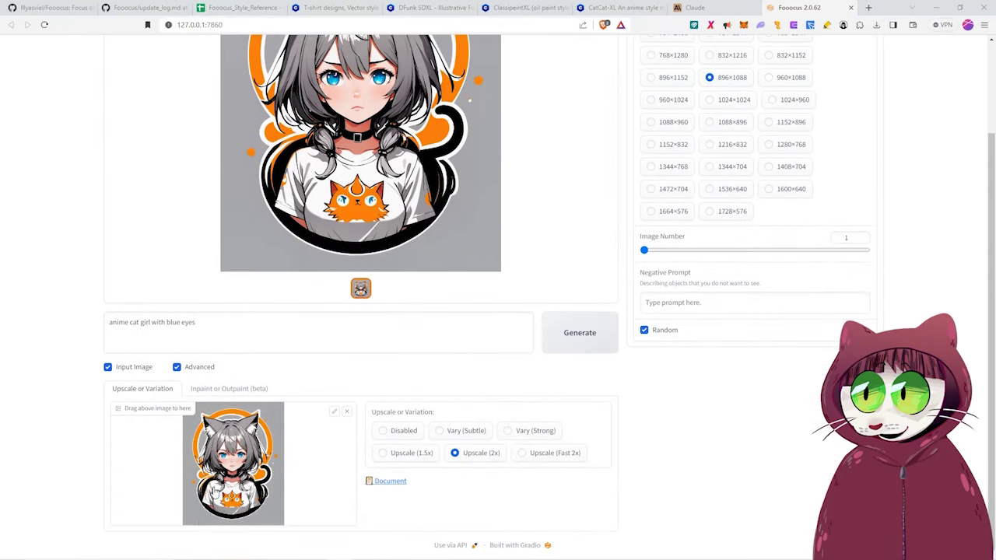
scroll(434, 395, up, 2)
right_click(381, 165)
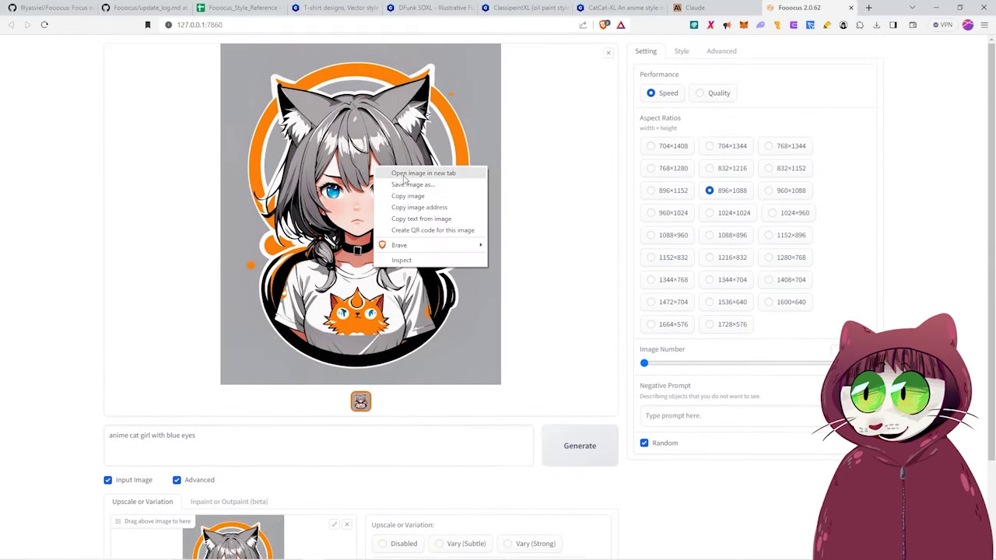
click(408, 170)
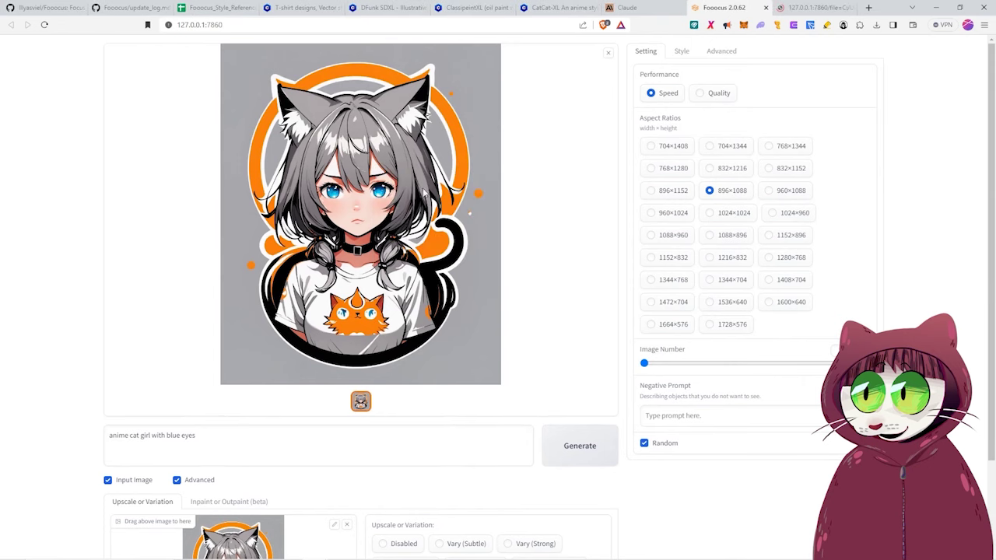
click(815, 9)
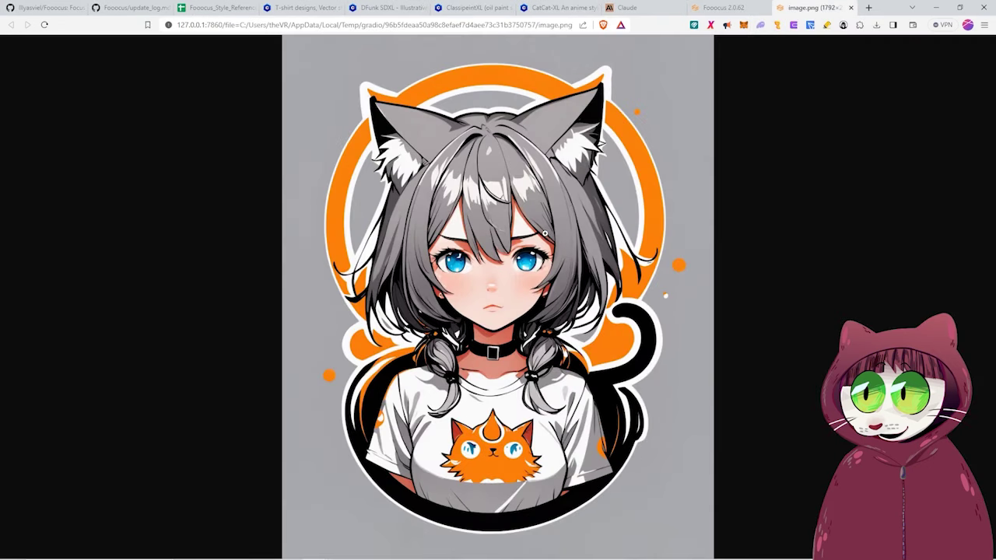
Step: Zoom to full resolution to inspect the 1792-pixel image, then fit it back to the window
click(544, 233)
scroll(483, 308, down, 6)
scroll(482, 307, up, 7)
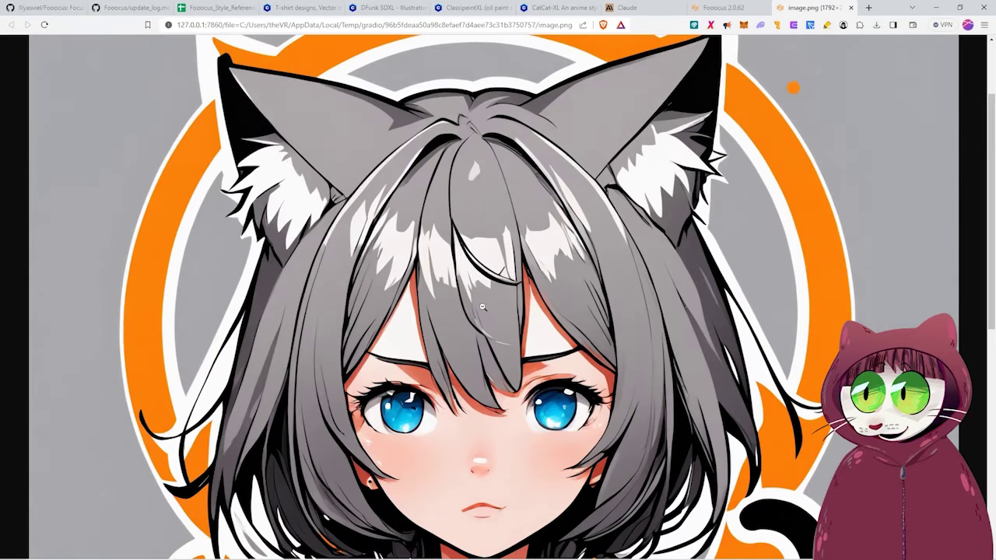
scroll(482, 308, down, 5)
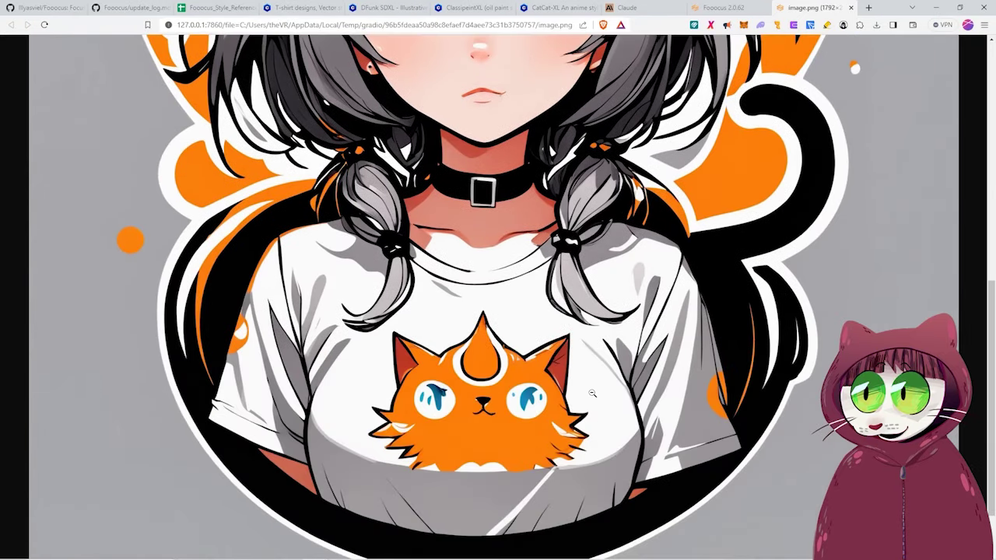
scroll(592, 394, up, 6)
scroll(508, 370, down, 5)
scroll(402, 357, up, 5)
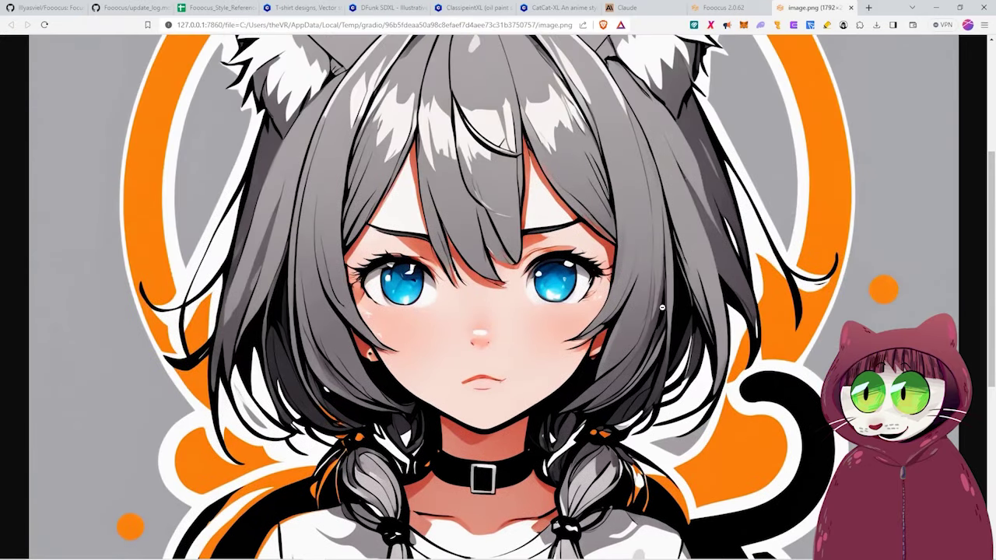
click(438, 180)
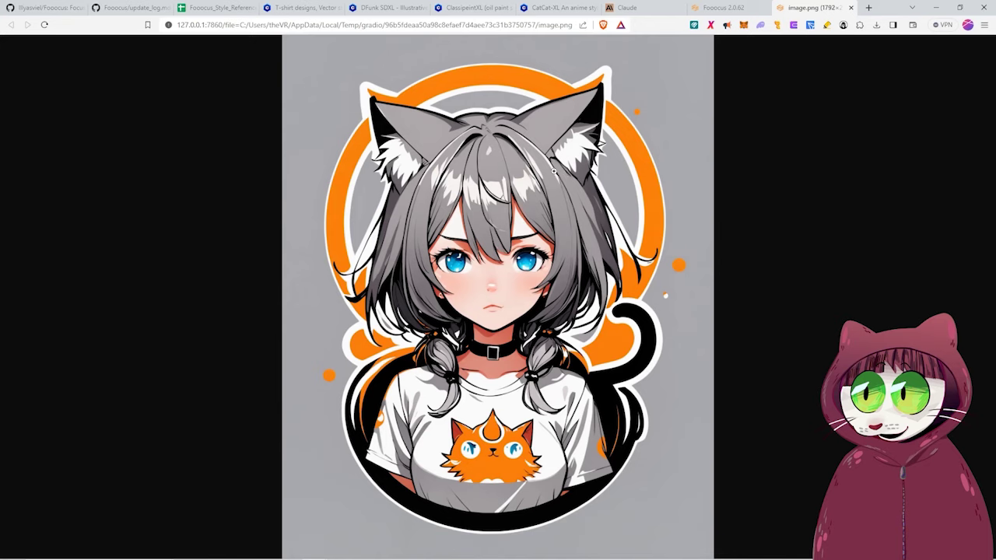
Step: Browse to the Fooocus outputs\2023-09-18 folder in File Explorer
key(alt+Tab)
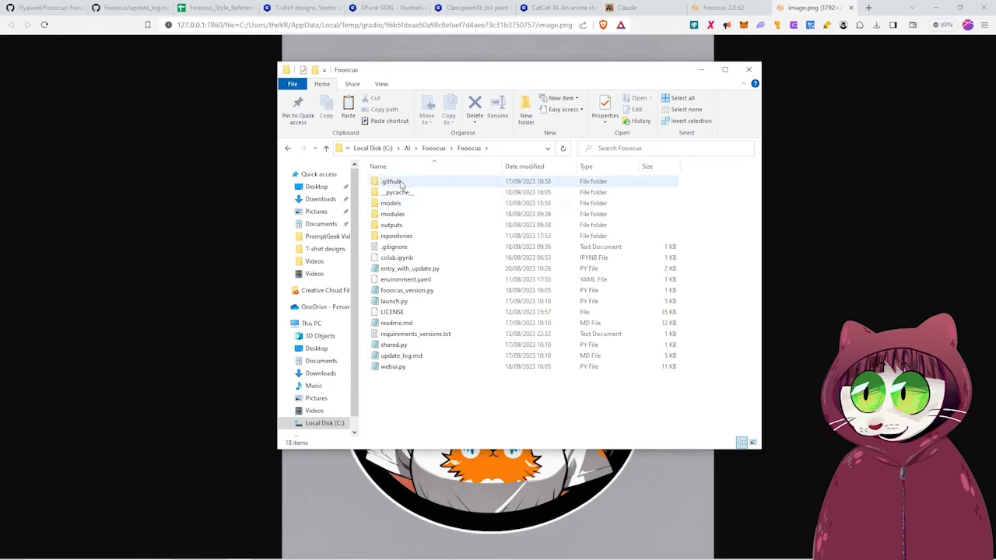
double_click(390, 225)
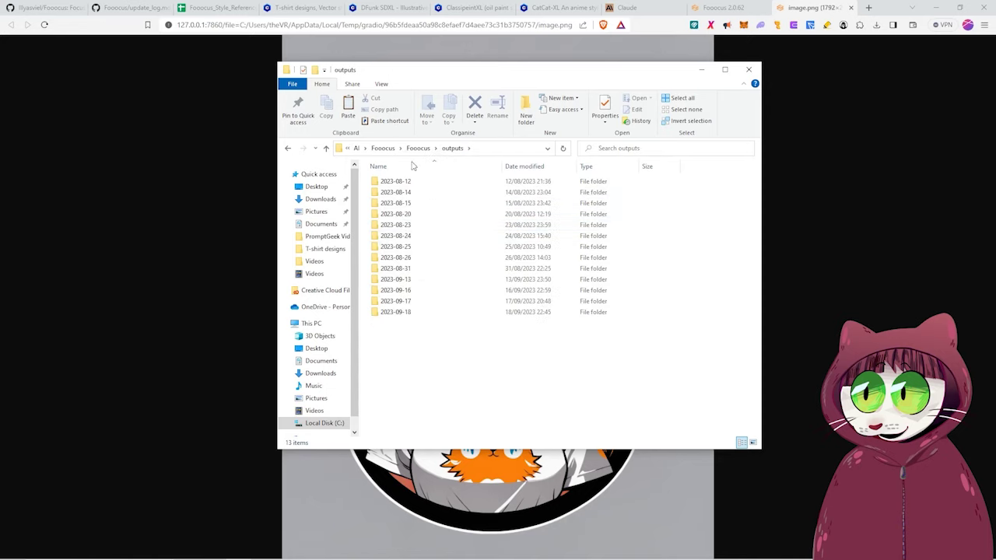
click(396, 312)
click(395, 311)
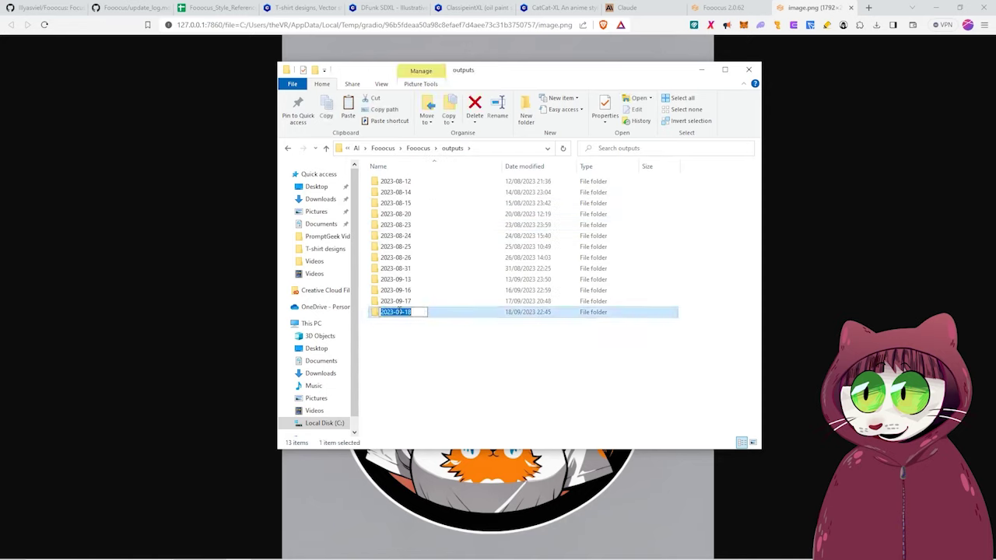
double_click(449, 315)
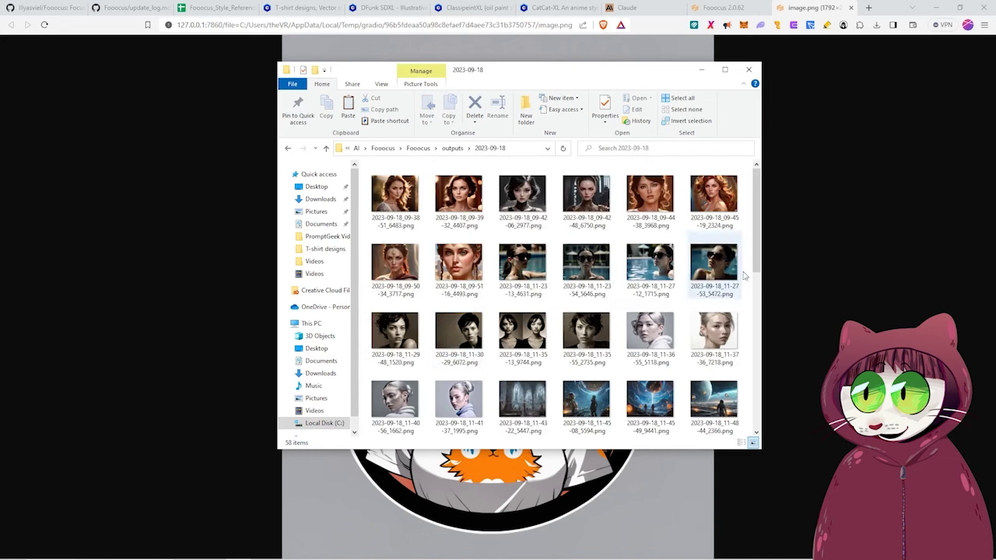
scroll(762, 261, down, 3)
drag(760, 260, 756, 421)
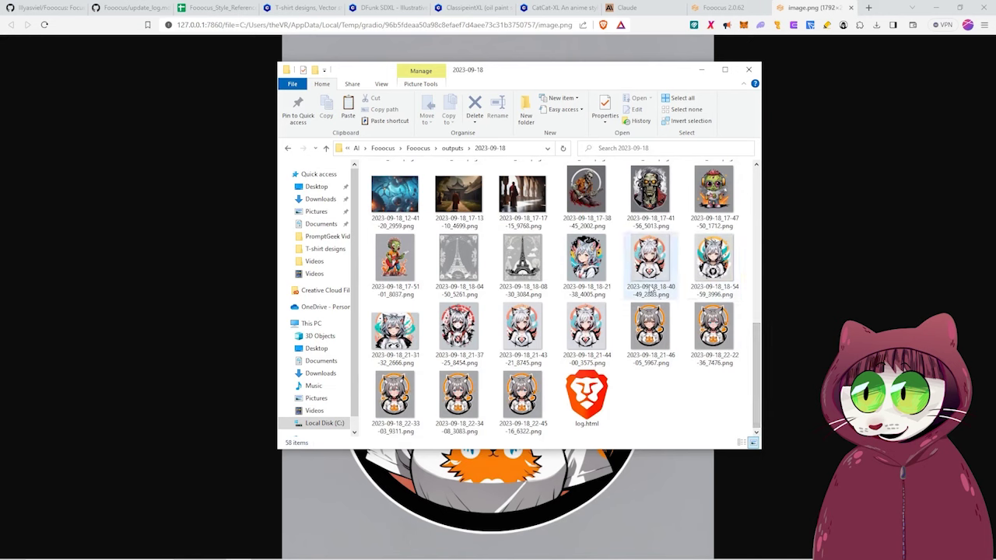
Step: Preview 2023-09-18_21-37-25_8454.png and the next image in Photos, then close the viewer
double_click(458, 326)
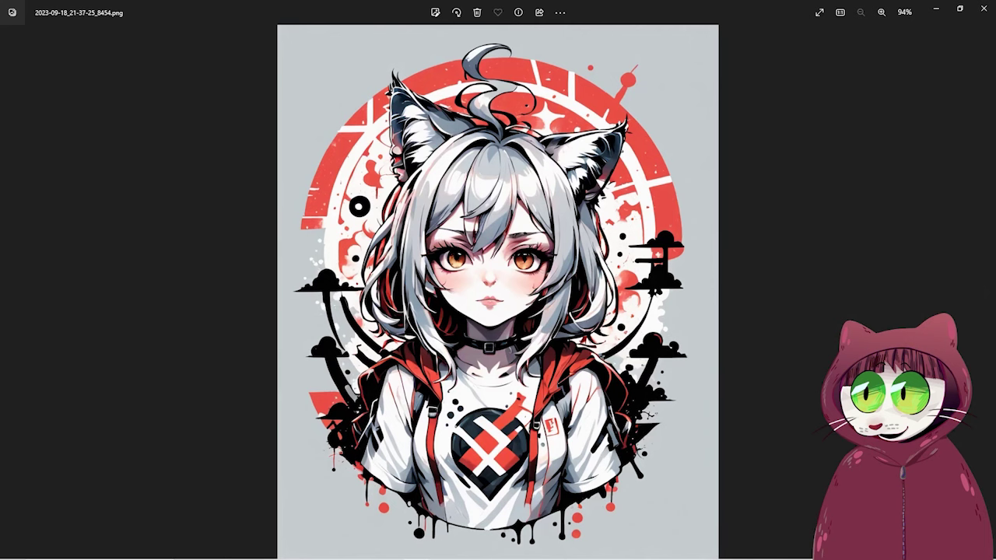
click(987, 294)
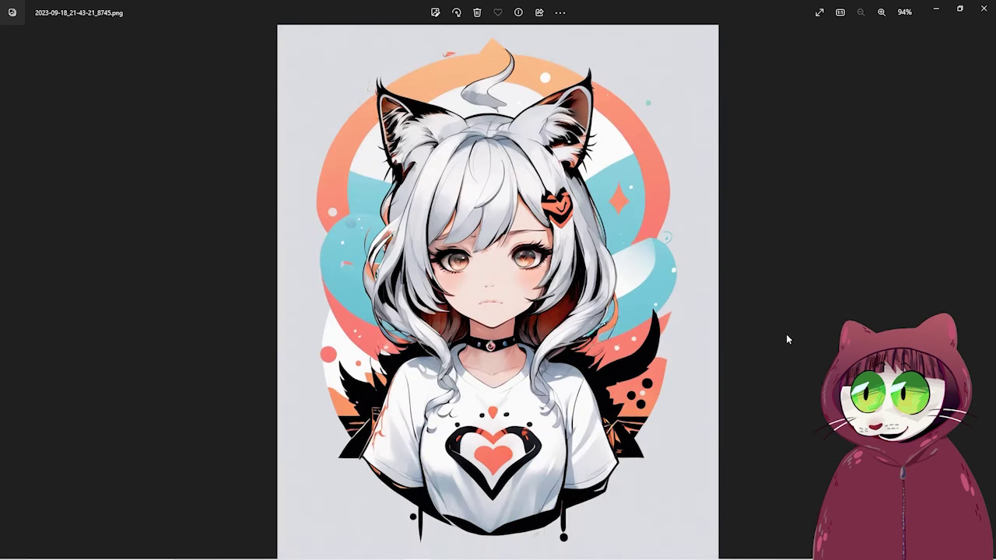
key(Escape)
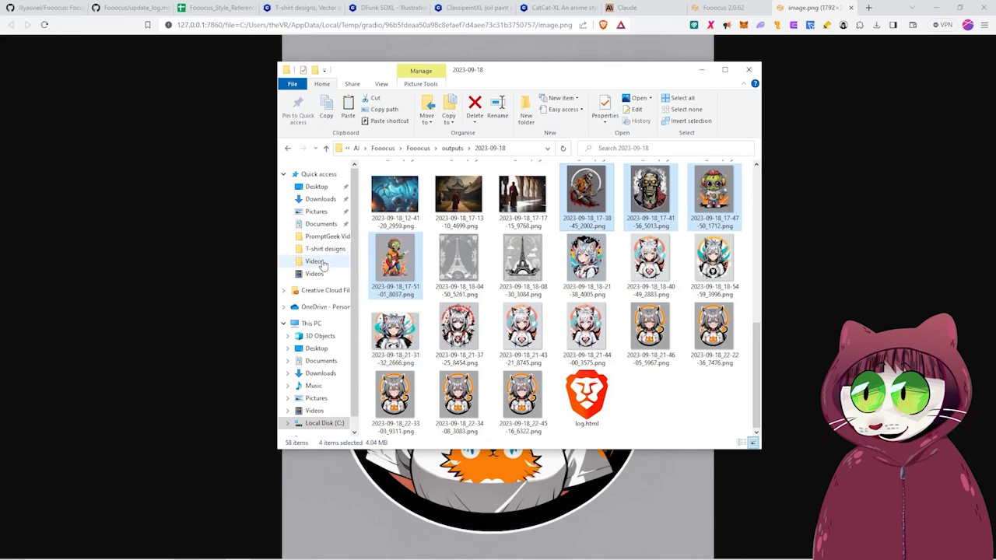
Step: Load image (35).png from the T-shirt designs folder via Photoshop's File > Open
click(110, 440)
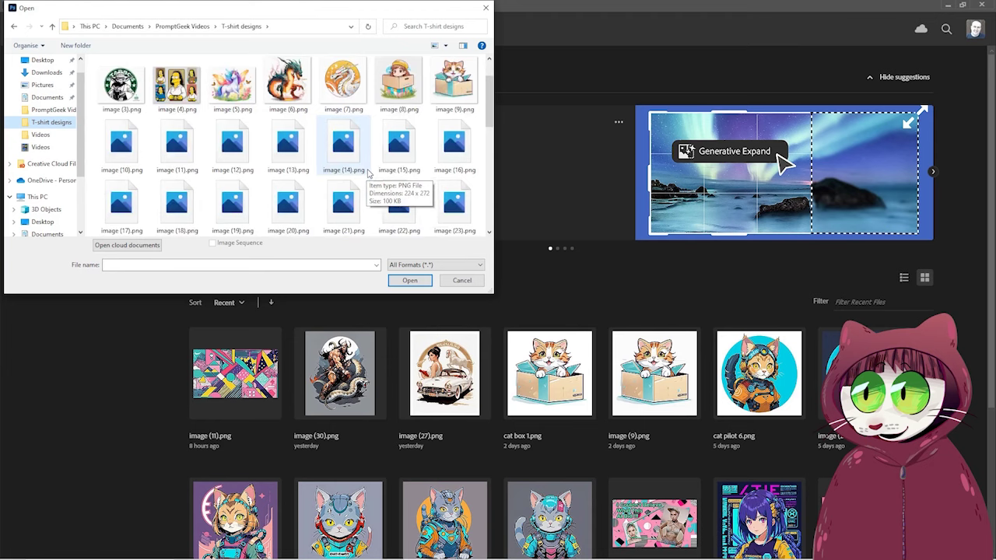
scroll(387, 195, down, 5)
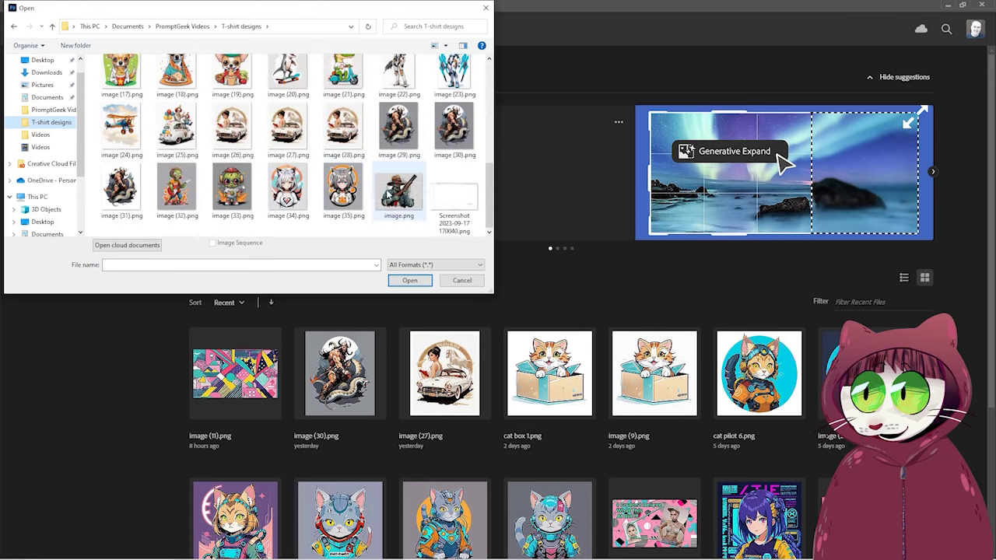
double_click(338, 188)
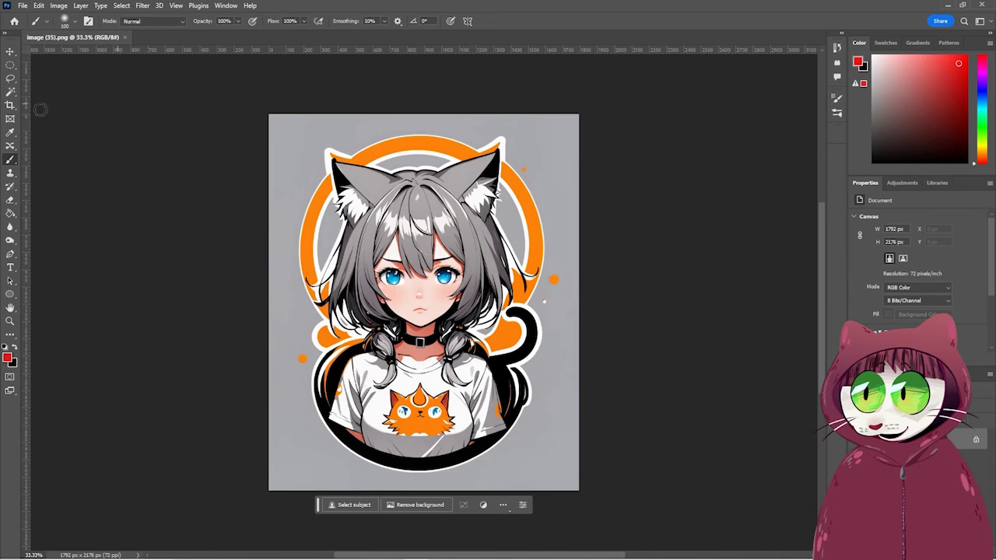
Step: Remove the grey background with a contiguous Magic Wand selection on an unlocked Layer 0
click(10, 92)
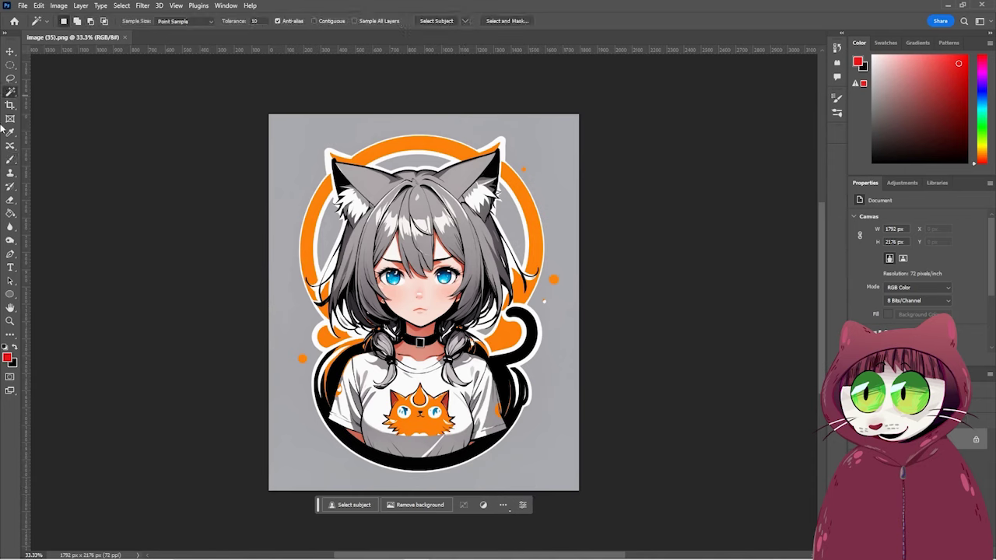
click(315, 22)
click(292, 165)
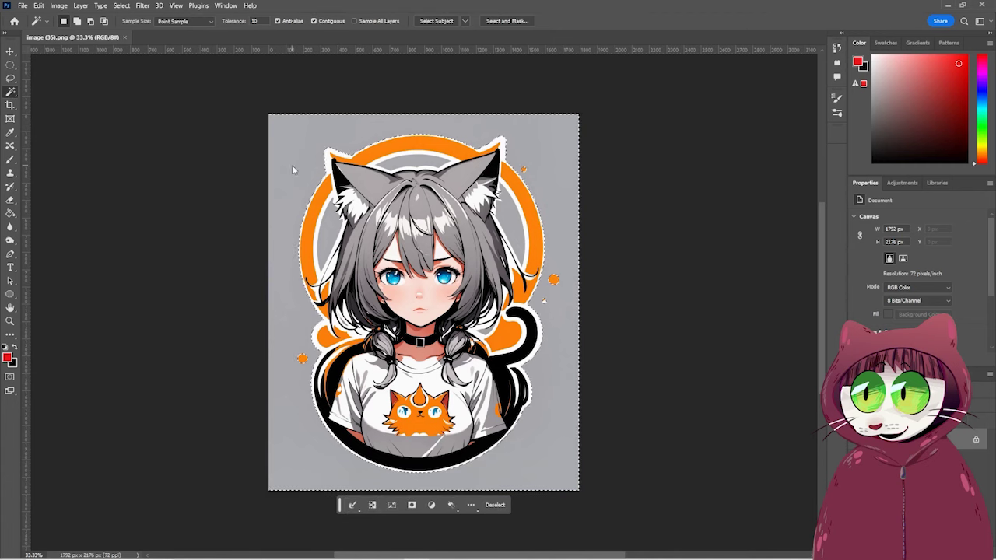
double_click(952, 440)
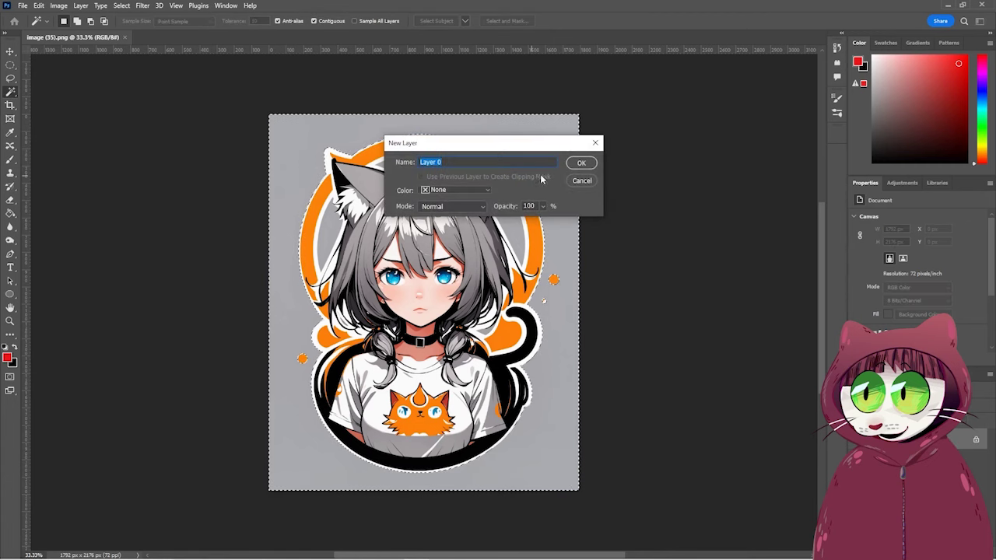
click(575, 165)
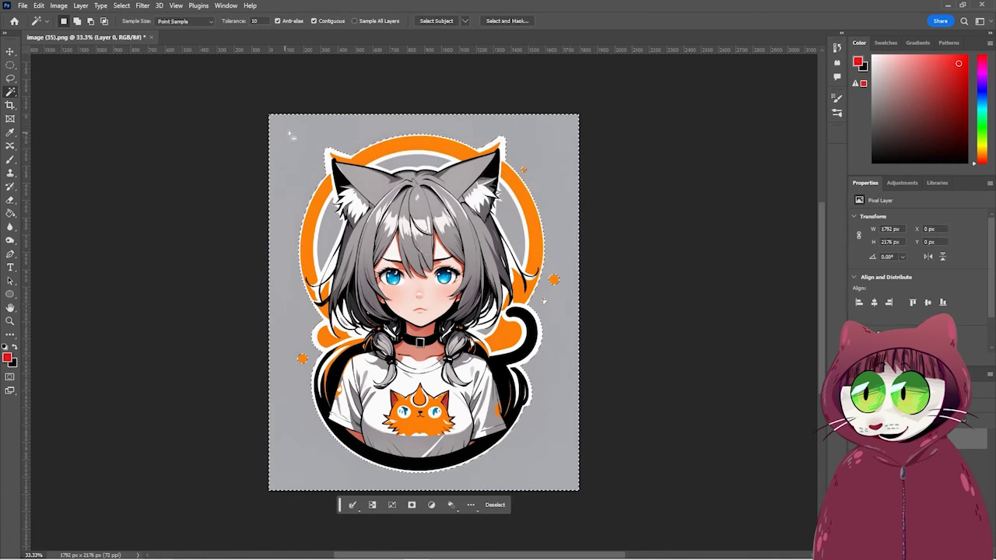
key(Delete)
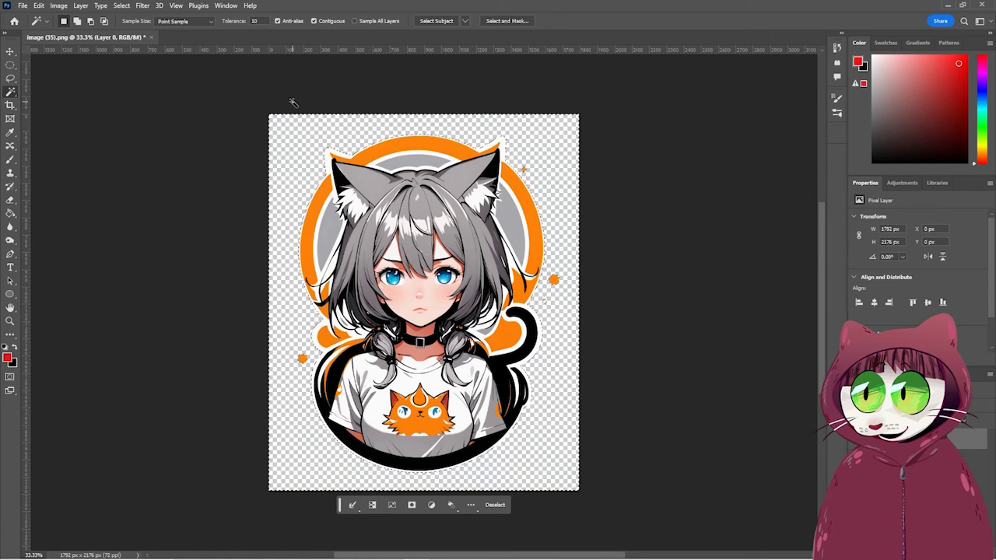
key(ctrl+d)
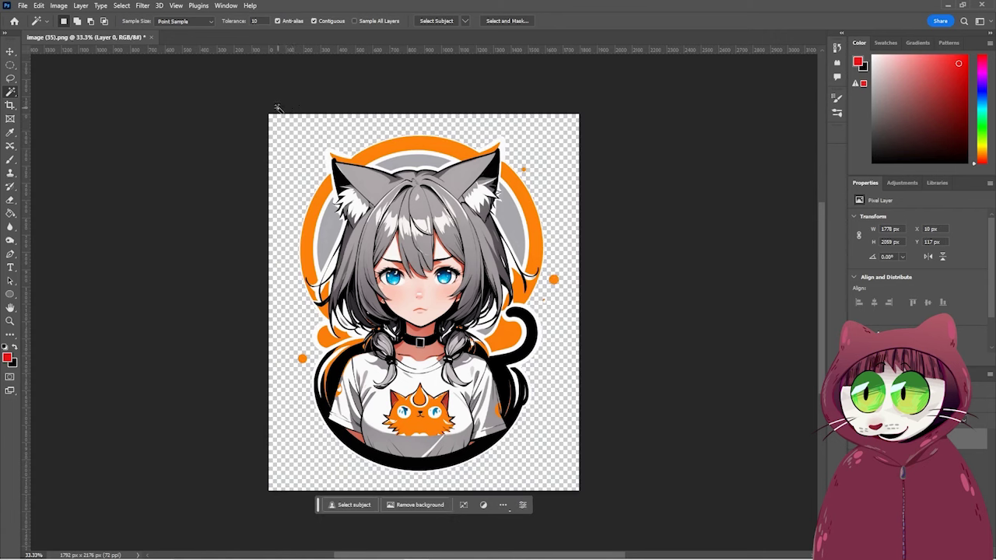
Step: Select the leftover grey halo around the hair, then reset colours with white as painting colour
click(333, 228)
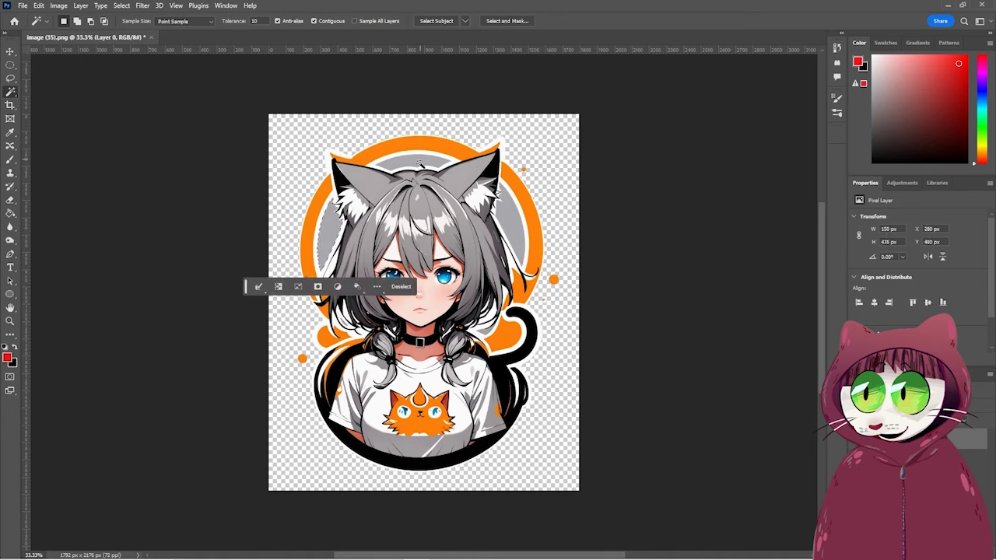
shift+click(393, 164)
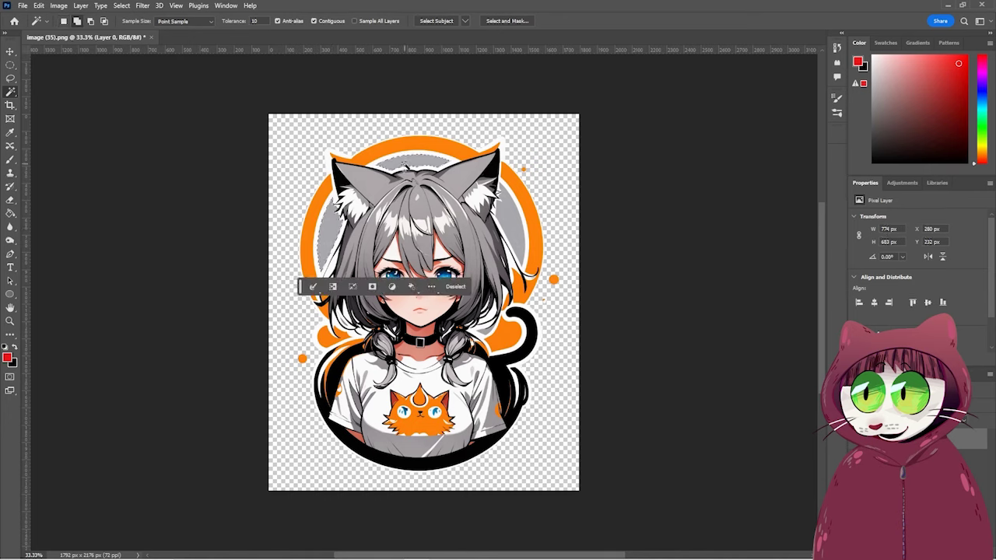
shift+click(515, 222)
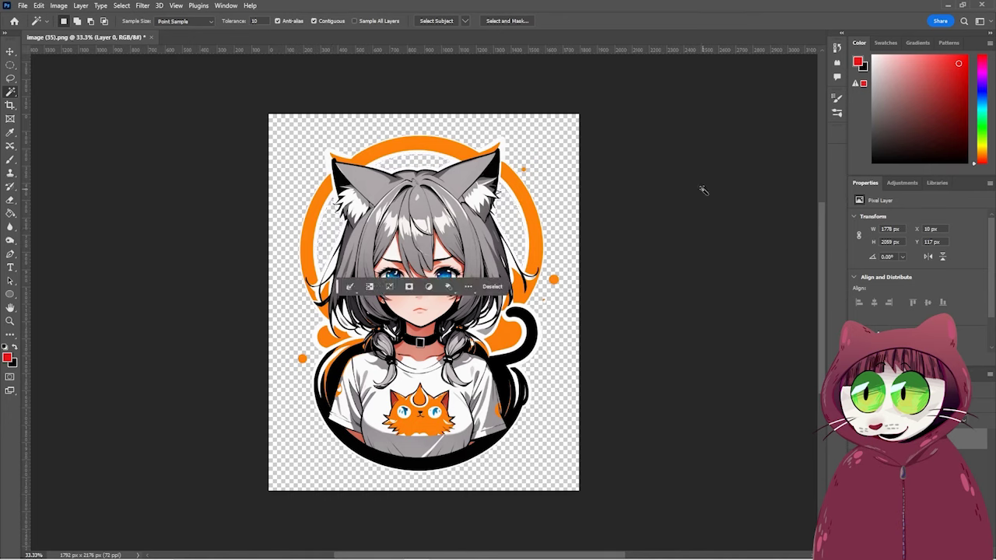
key(ctrl+d)
click(487, 333)
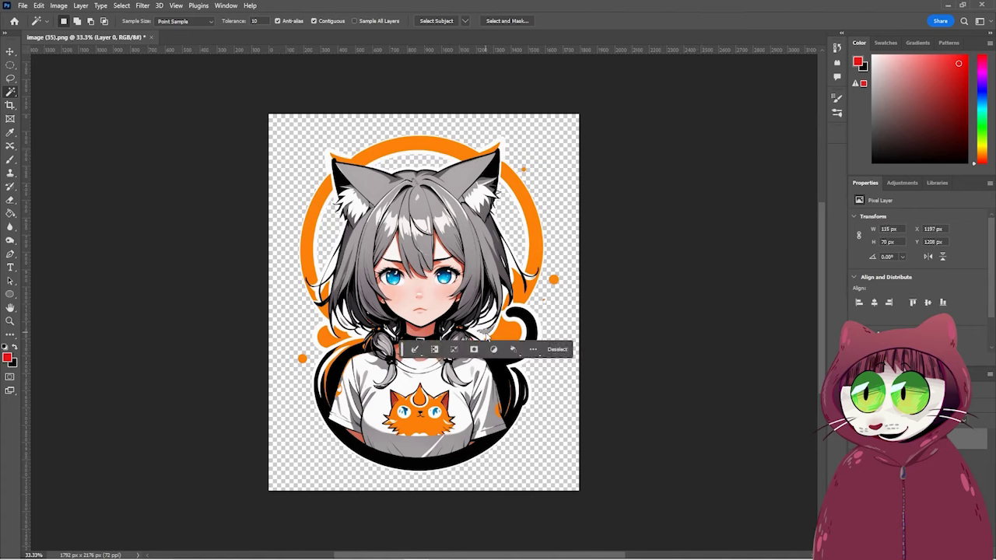
key(ctrl+d)
key(d)
key(x)
key(b)
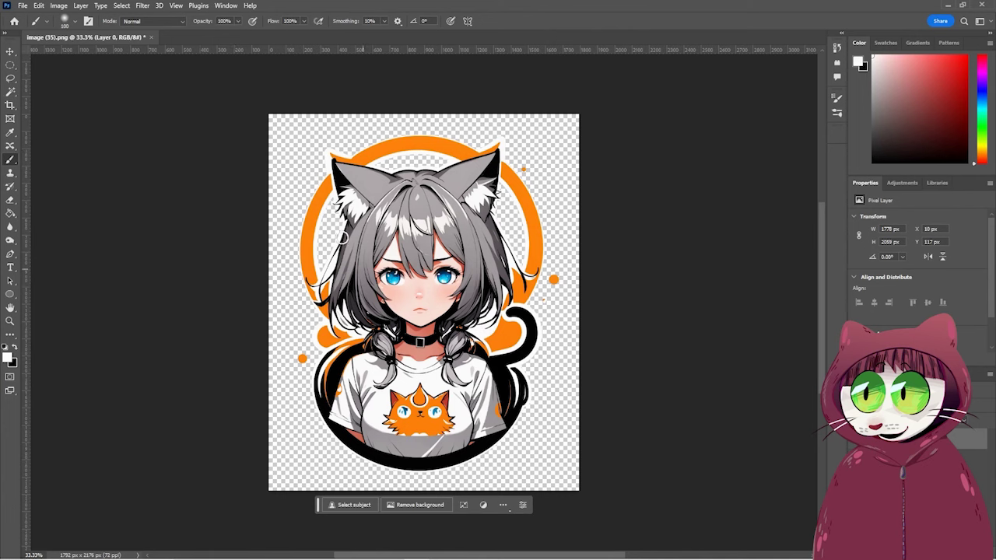
Step: Quick-export the design as PNG 'cat girl to print' in T-shirt designs, then close without saving
click(23, 6)
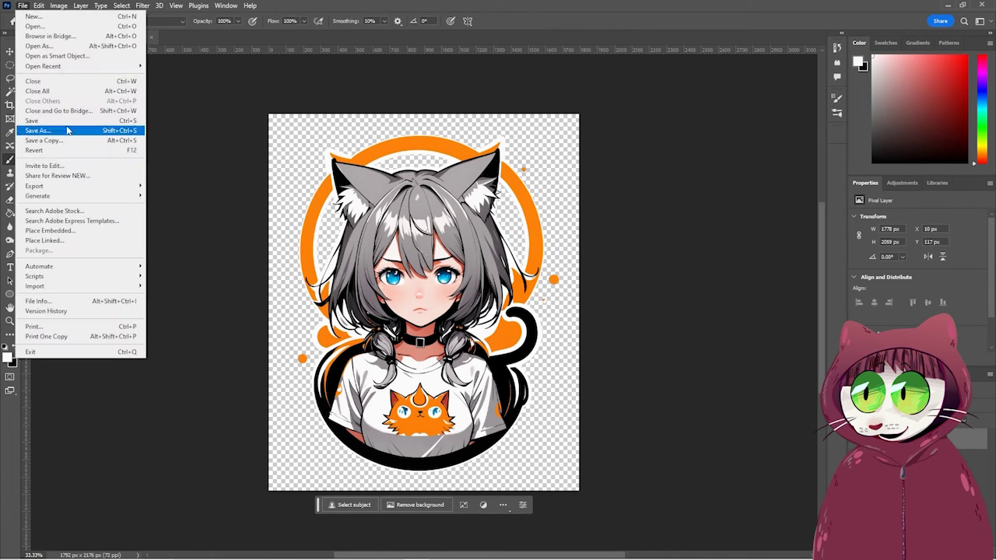
mouse_move(116, 186)
click(197, 186)
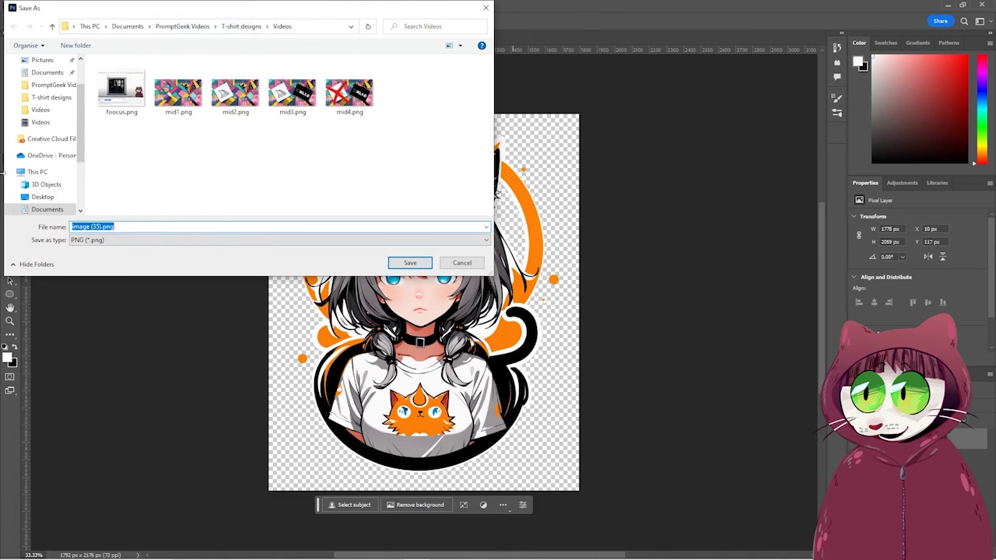
click(239, 26)
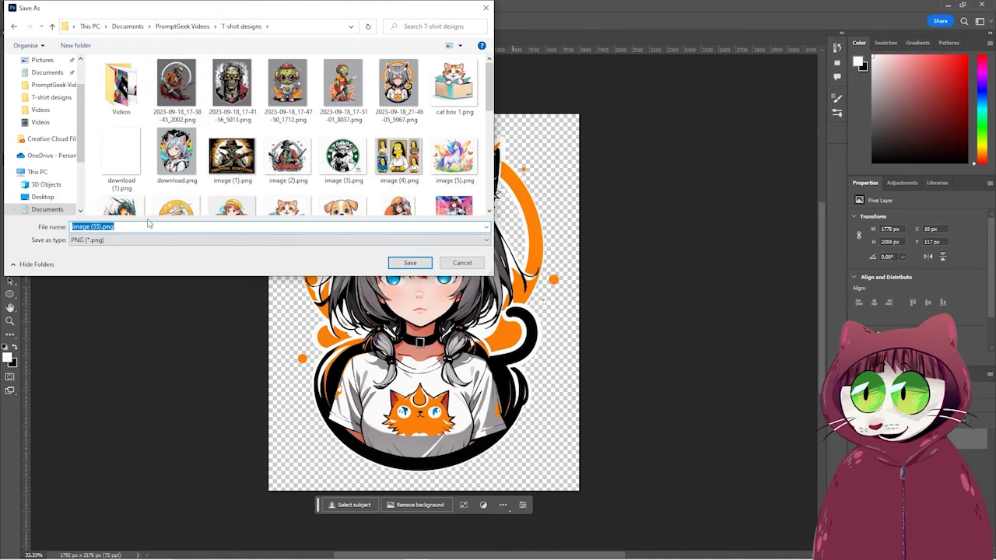
text(cat girl t)
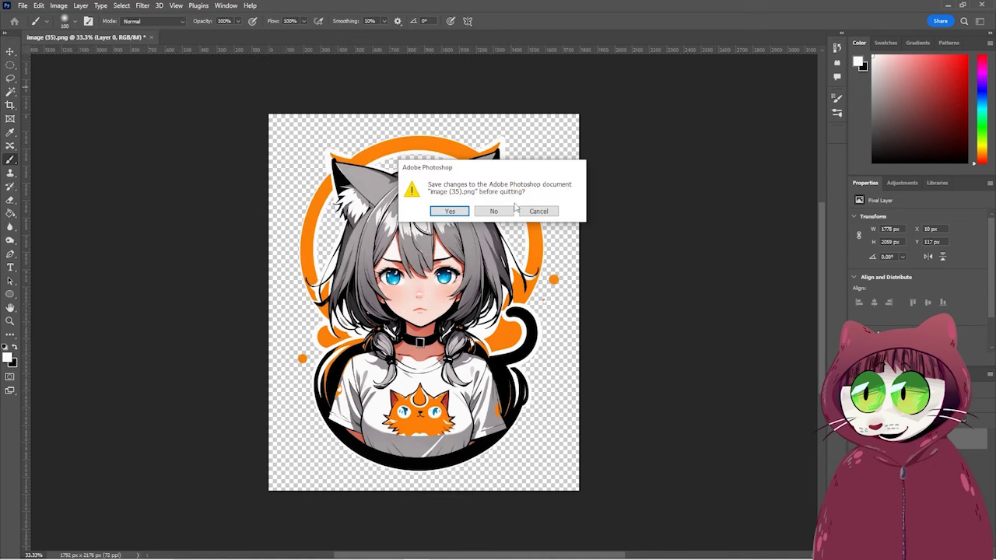
click(502, 212)
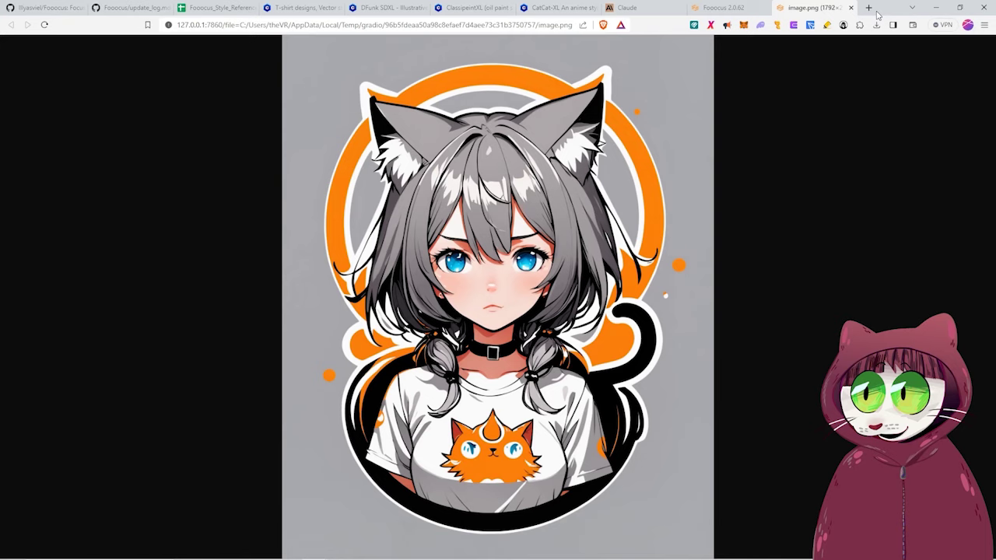
Step: Load the PromptGeek Spreadshop in a new tab and show all its products
click(868, 7)
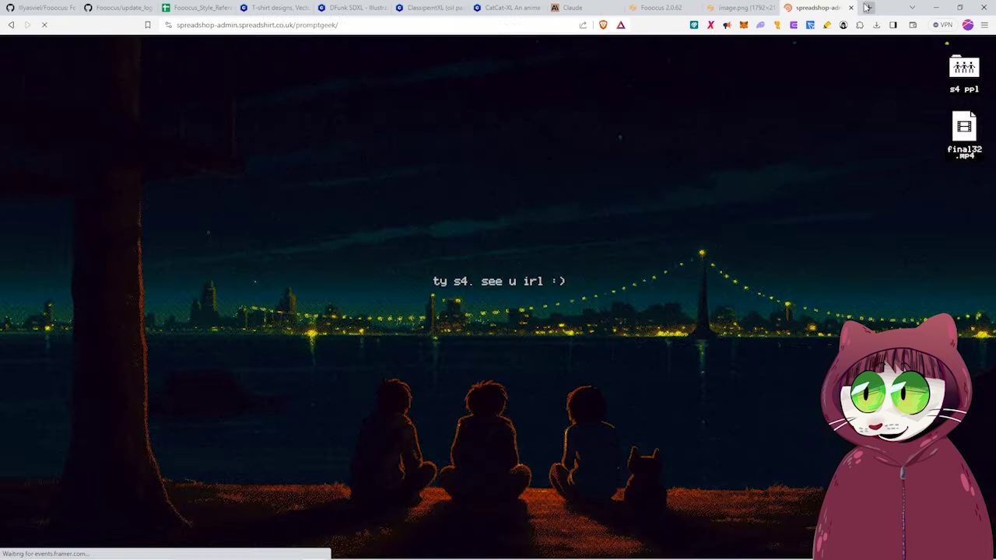
key(Return)
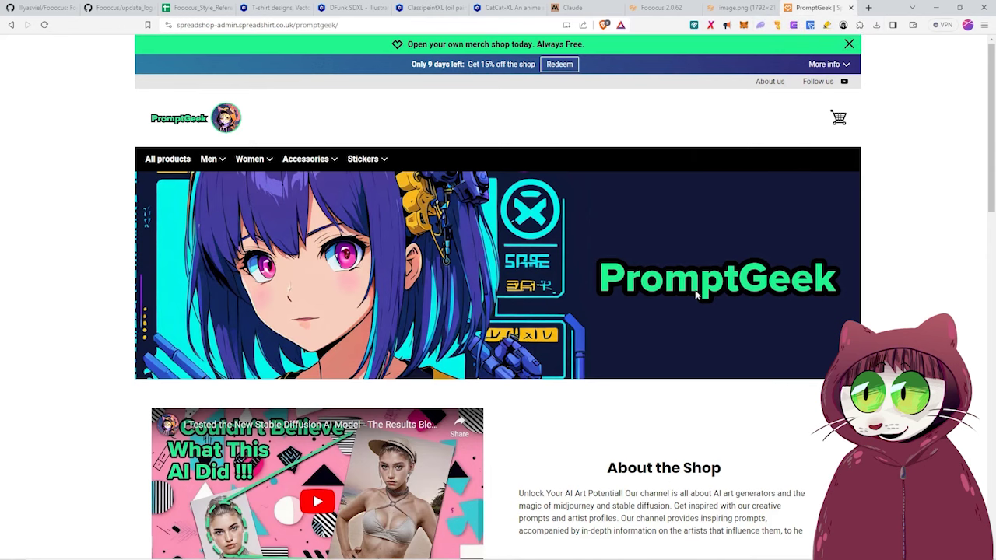
scroll(722, 285, down, 2)
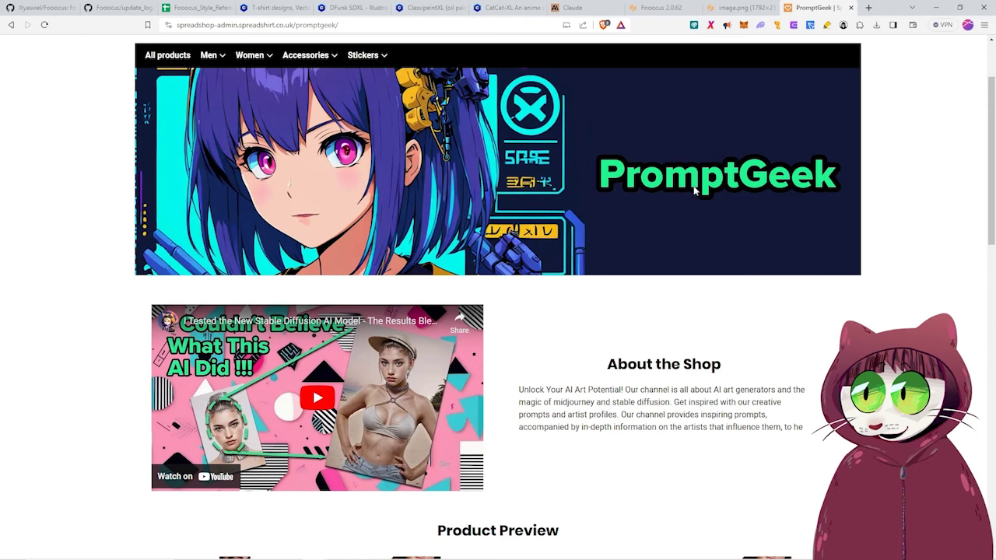
scroll(741, 379, down, 6)
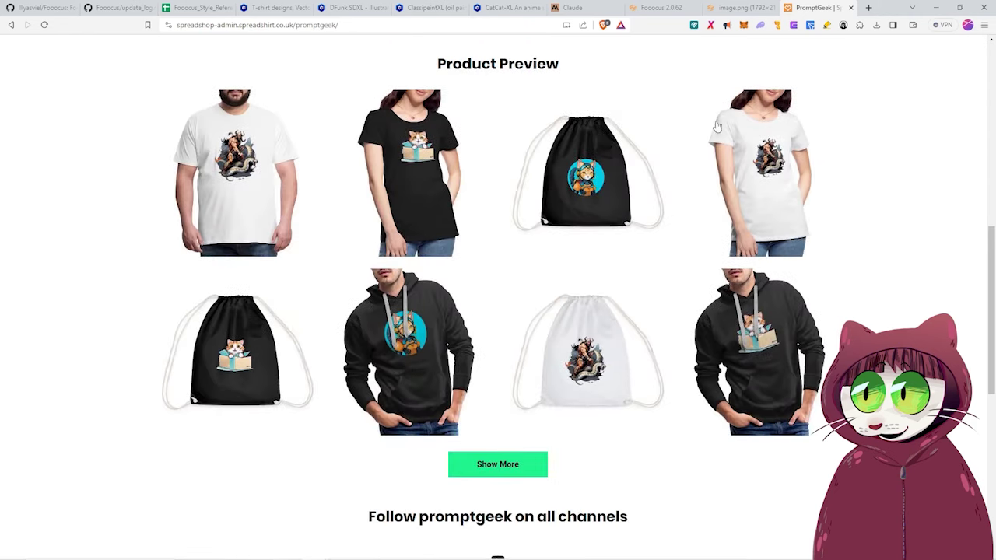
scroll(529, 411, down, 3)
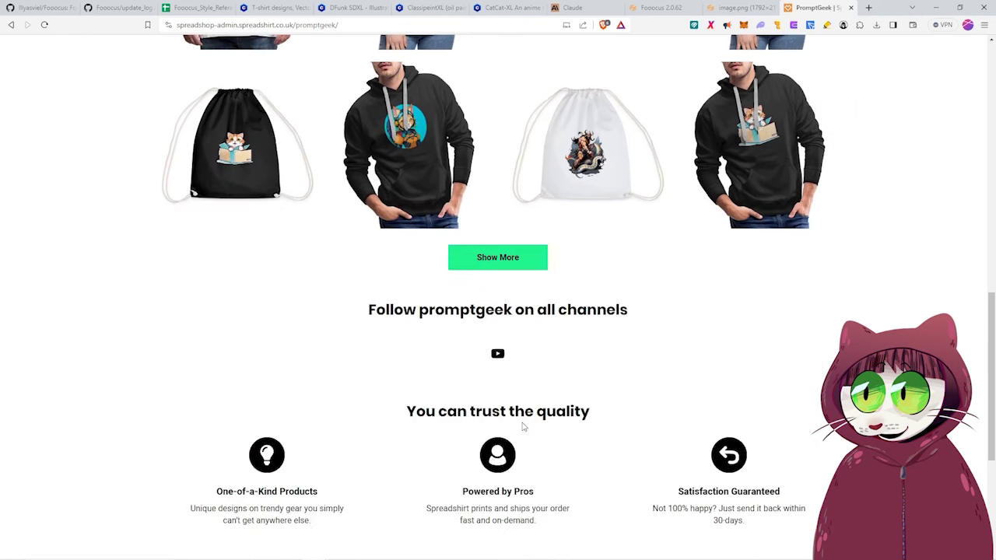
click(491, 256)
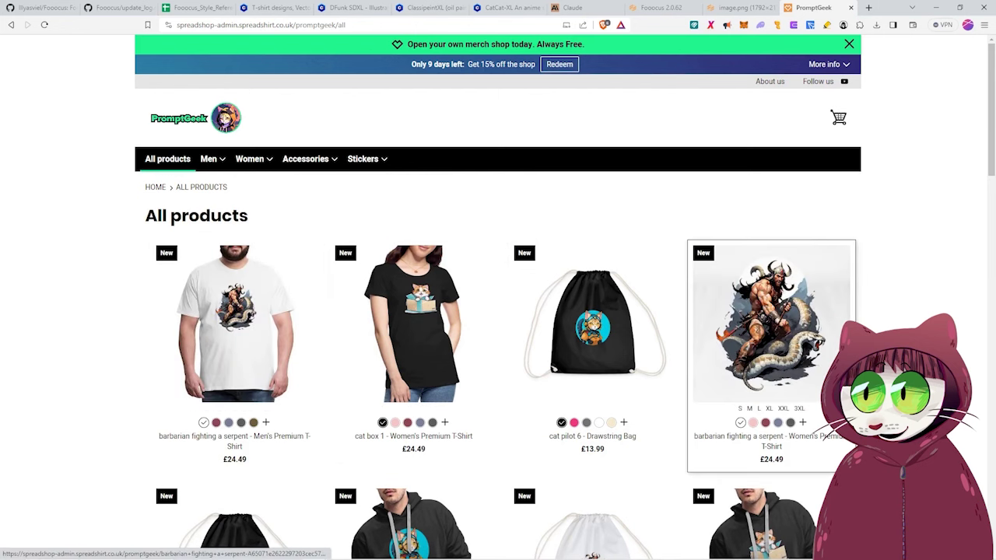
Step: Open the barbarian Women's Premium T-Shirt, view its design, and preview the shirt in black and teal
scroll(743, 388, down, 3)
scroll(592, 326, up, 3)
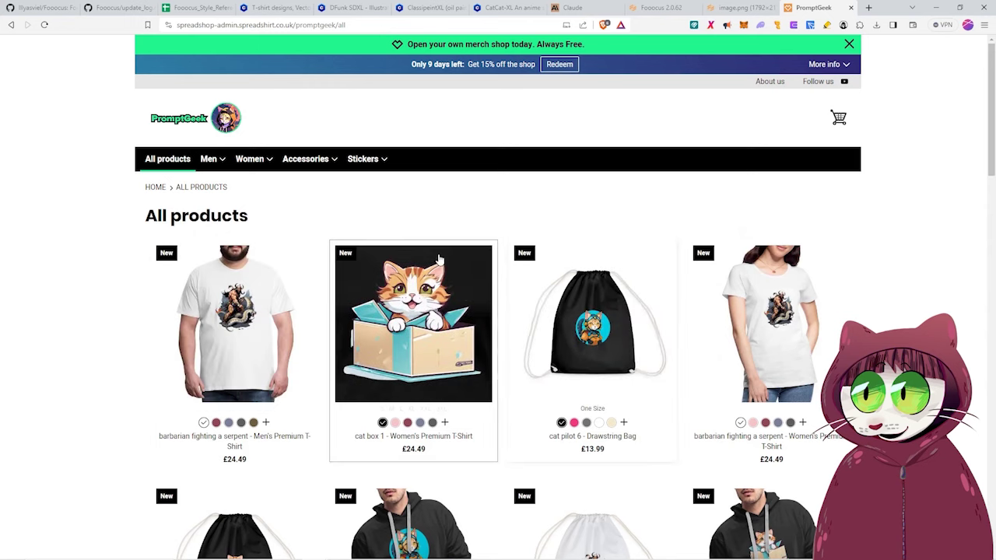
click(771, 323)
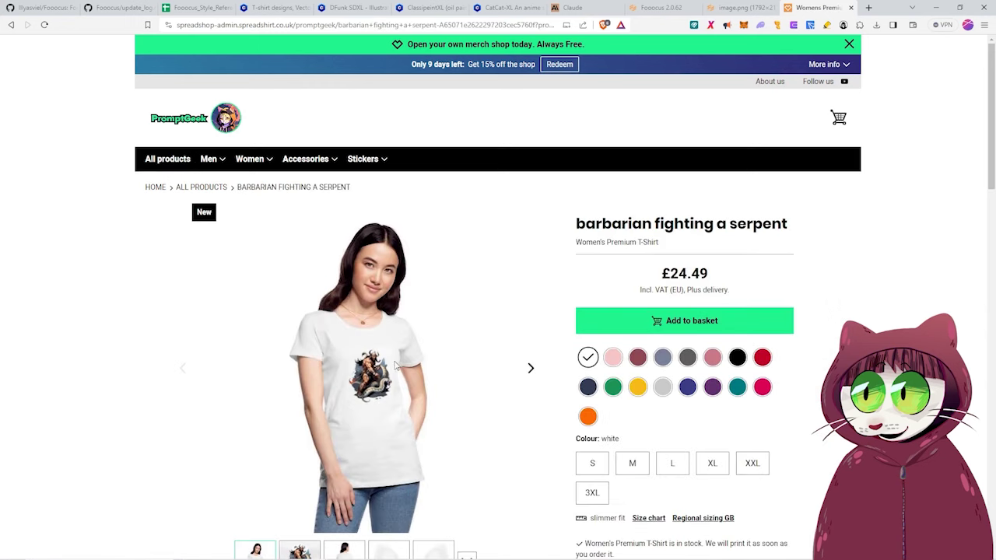
scroll(264, 514, down, 2)
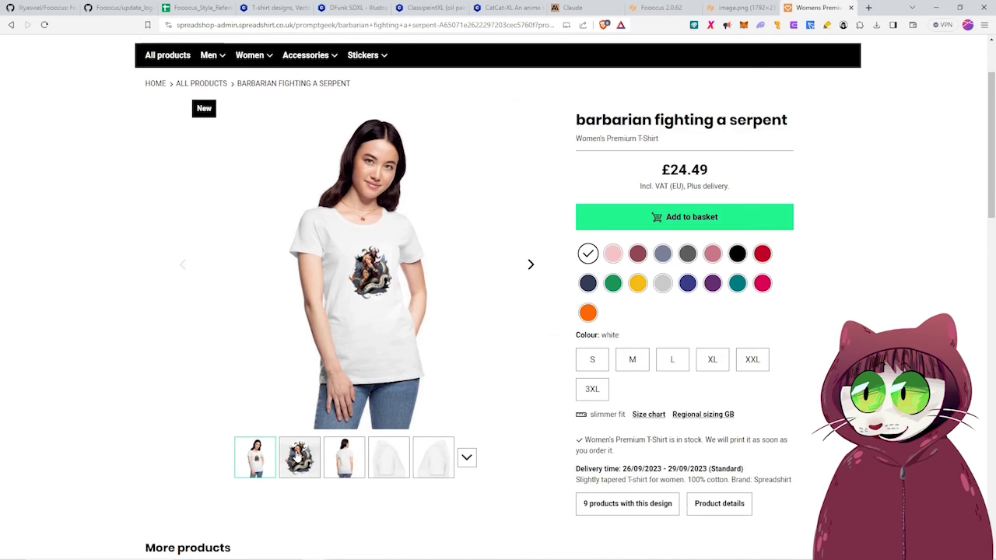
click(298, 451)
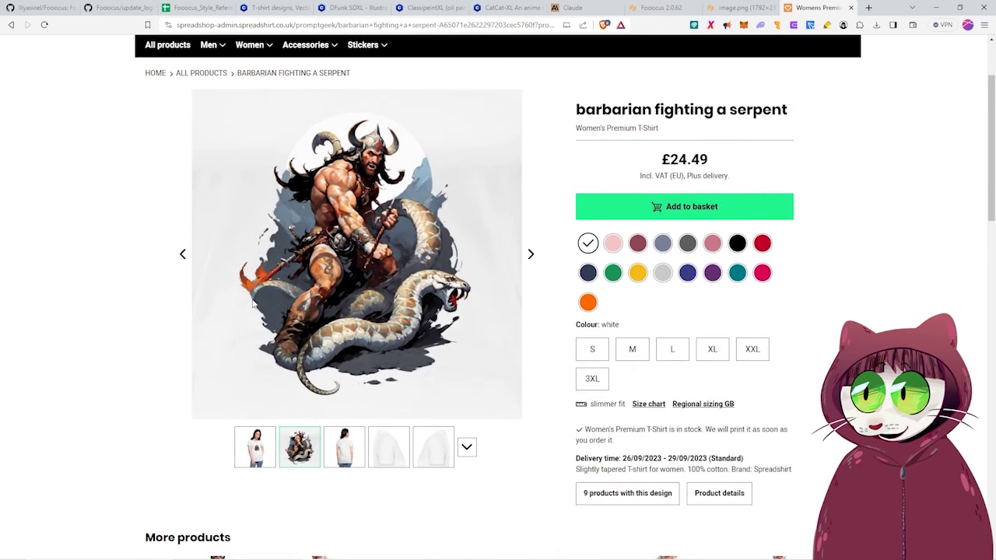
click(737, 243)
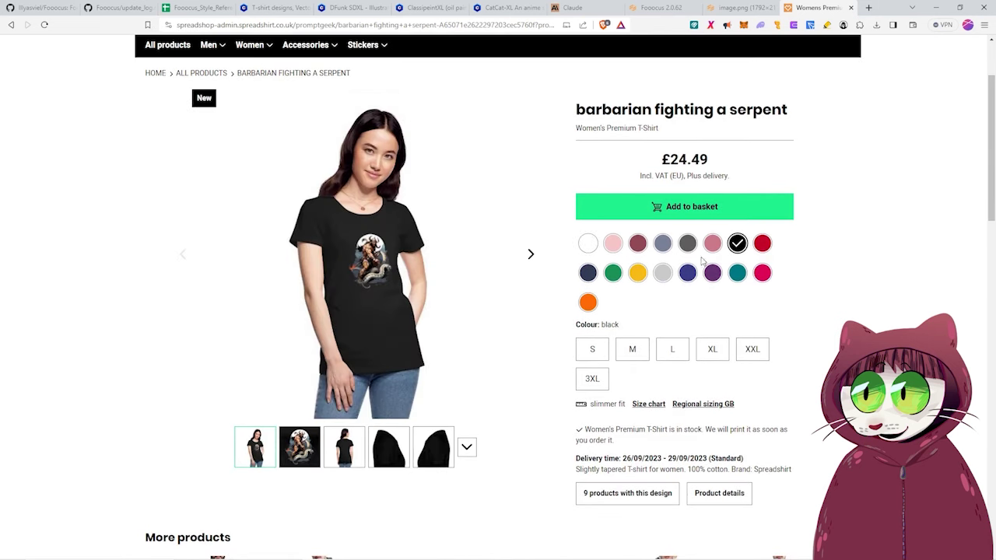
click(747, 277)
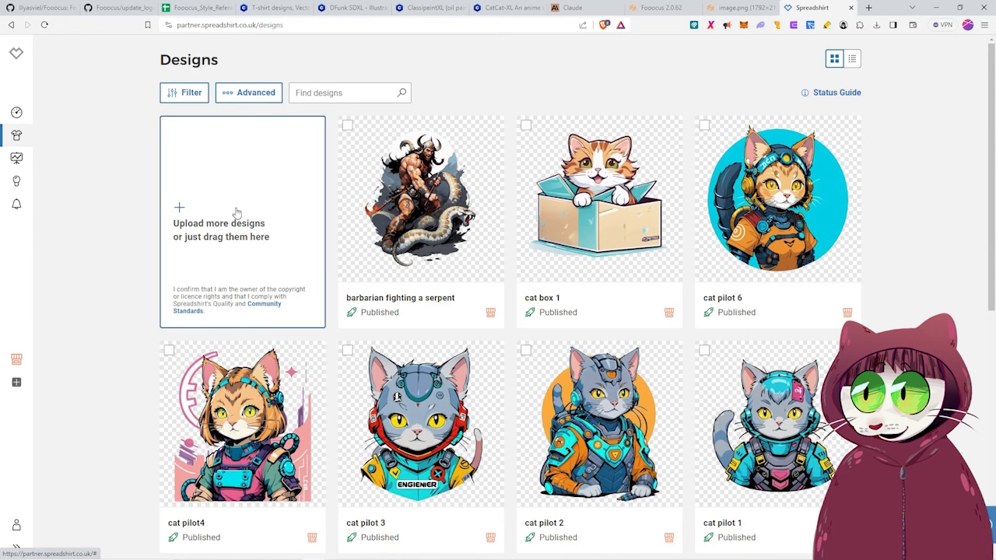
Step: Upload cat girl to print.png as a new design through the file picker
click(237, 211)
click(534, 232)
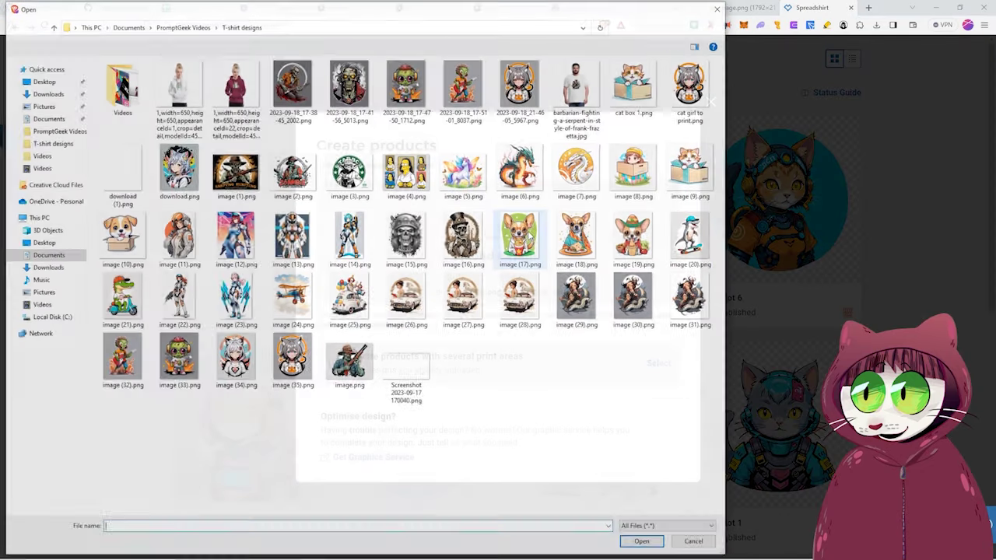
click(712, 89)
click(641, 544)
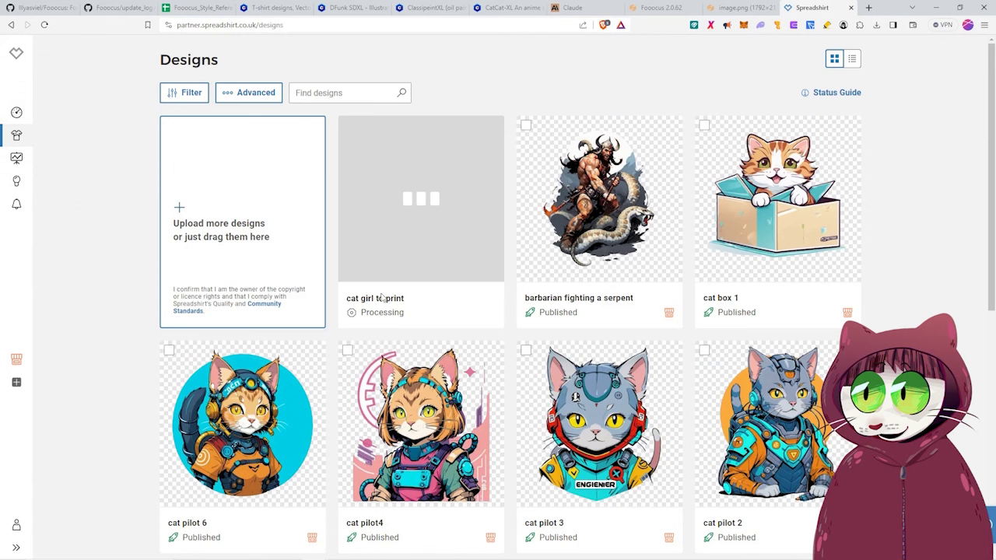
Step: Open the cat girl design's products and edit it on the Women's Oversize T-Shirt
click(447, 136)
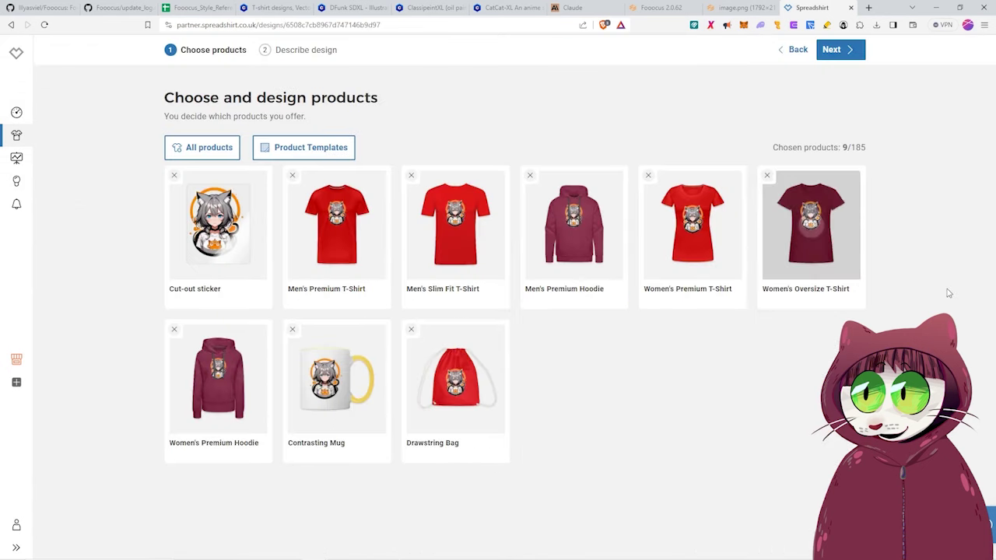
click(811, 274)
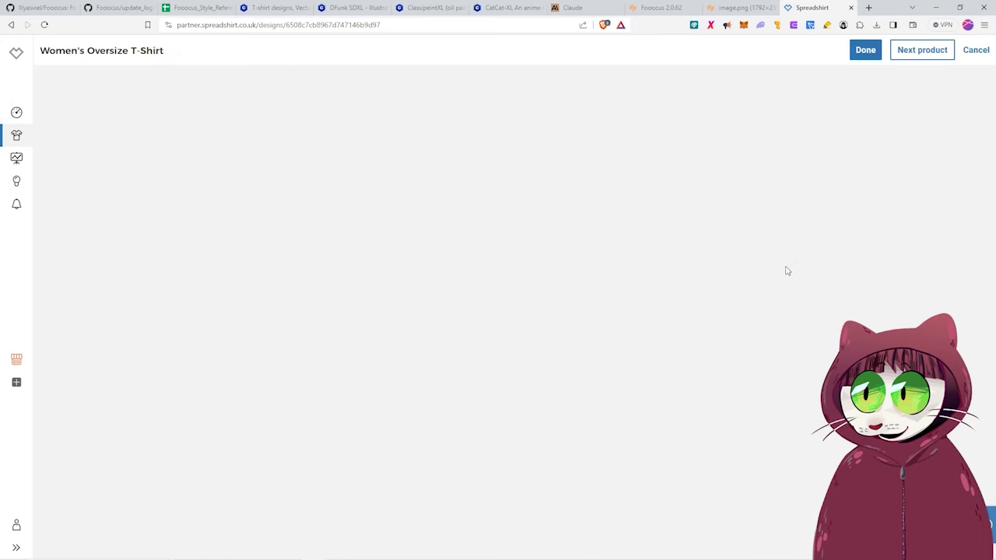